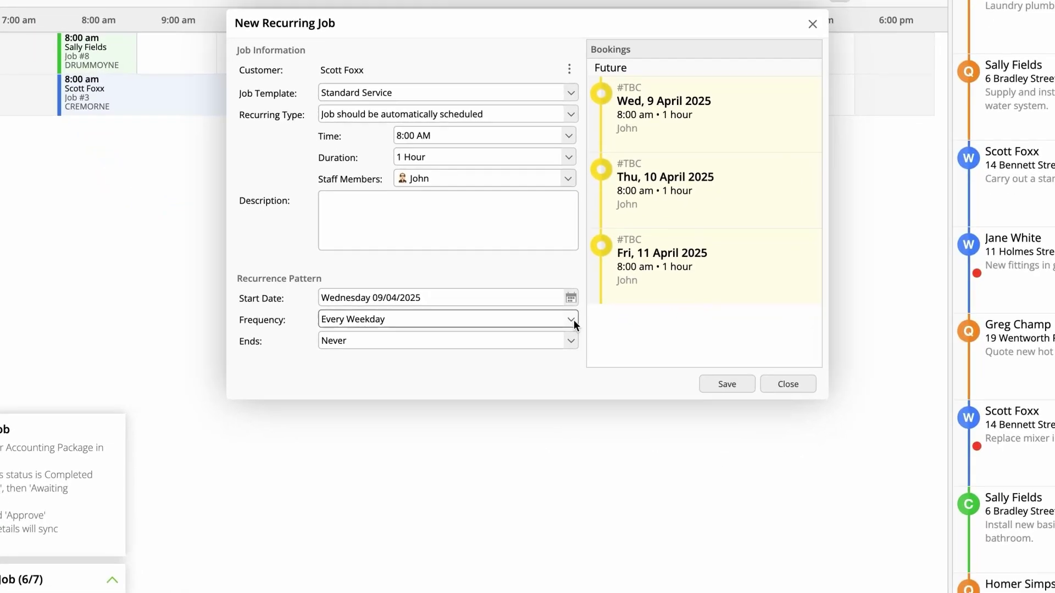
Look through the custom repeat-frequency options, then give the termite barrier job a 1 Year Follow-up badge
left_click(564, 394)
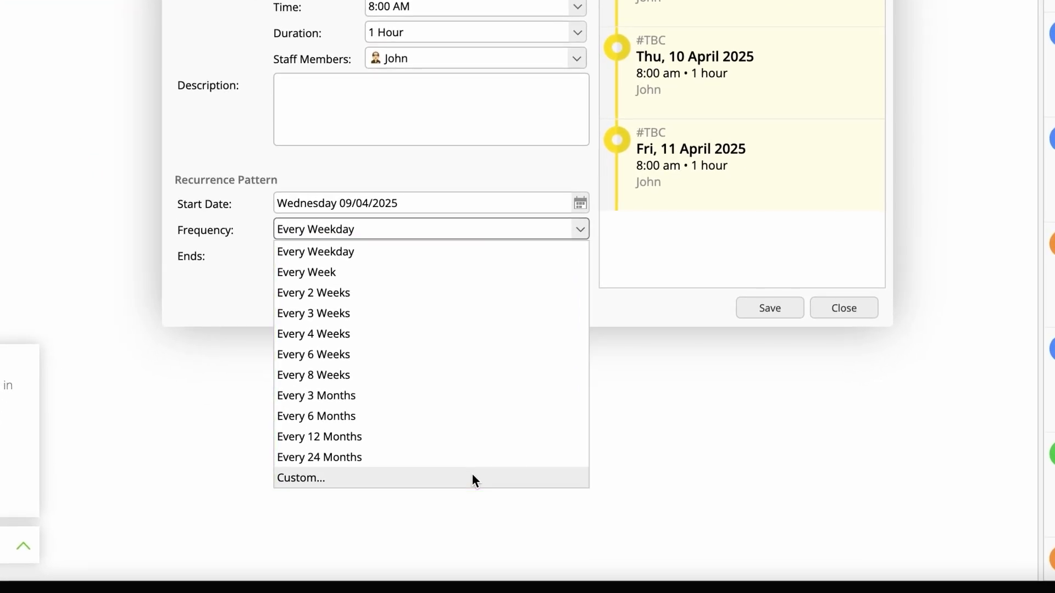
left_click(475, 478)
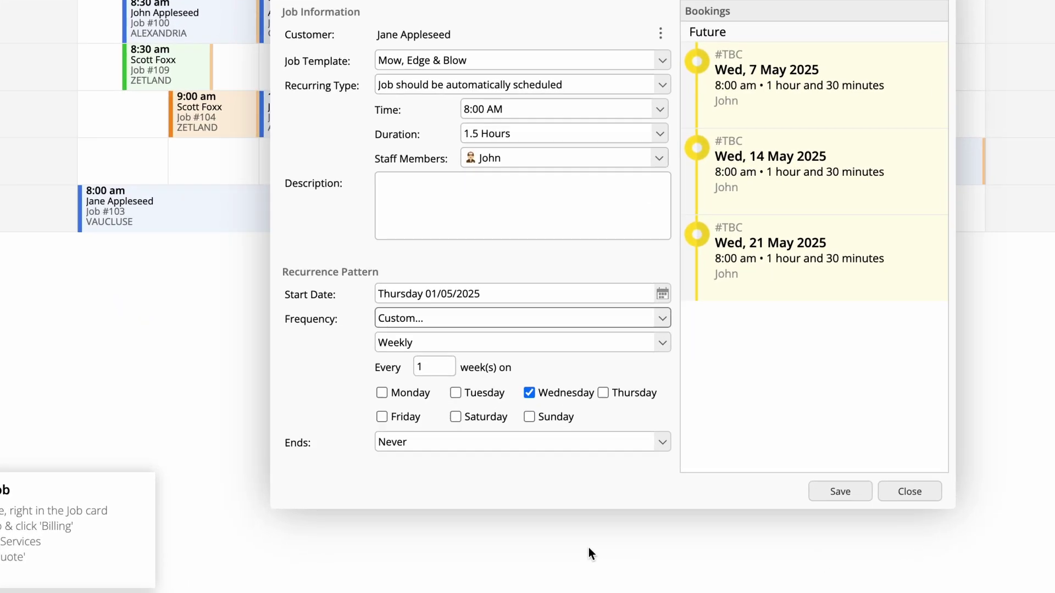
left_click(686, 319)
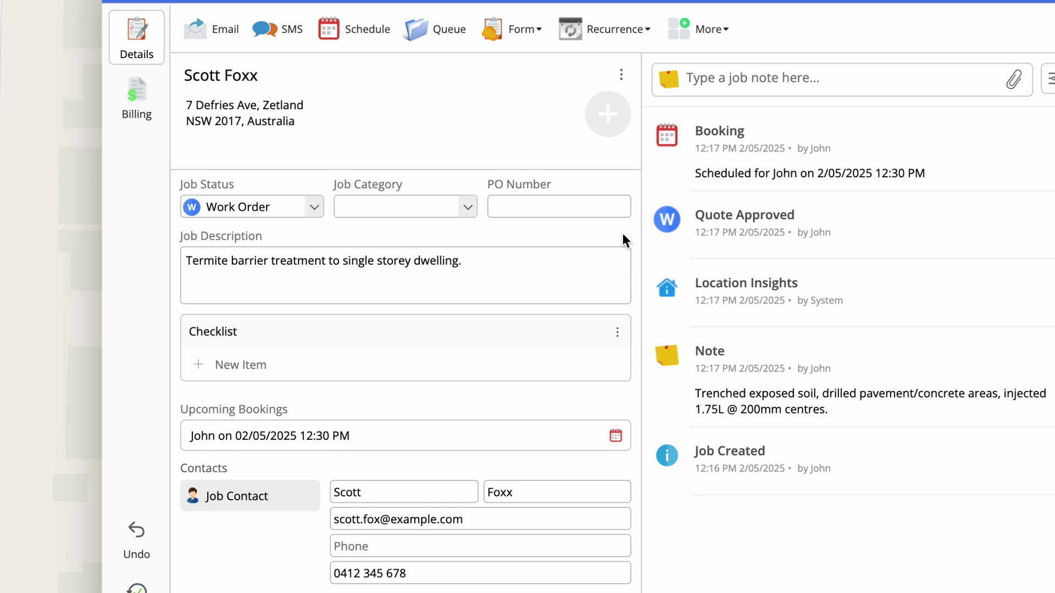
left_click(617, 148)
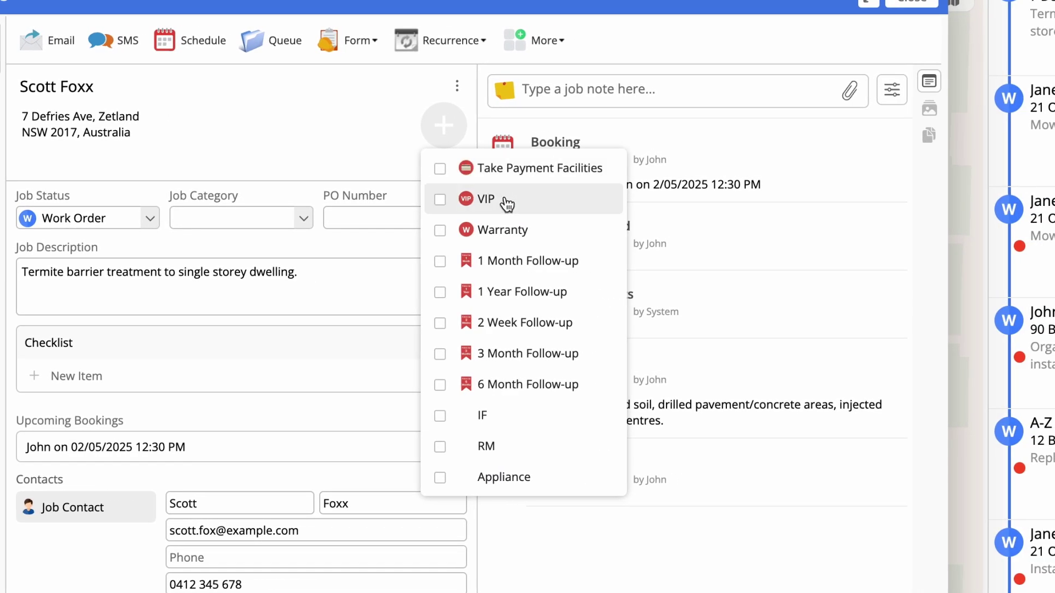
left_click(575, 300)
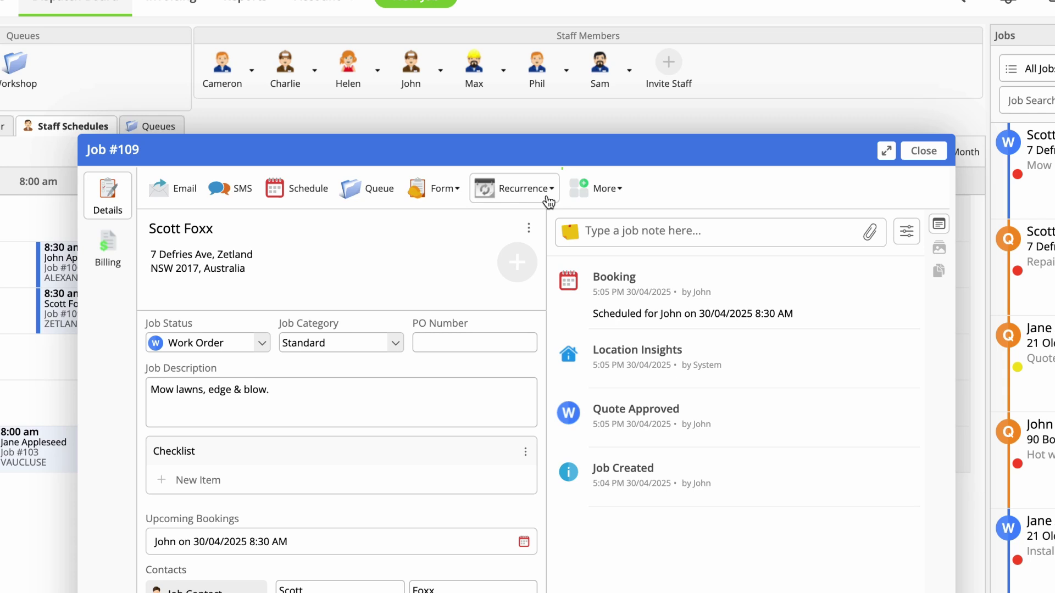
Make the mow lawns, edge & blow job repeat every week and open the new 7 May booking's job
left_click(547, 209)
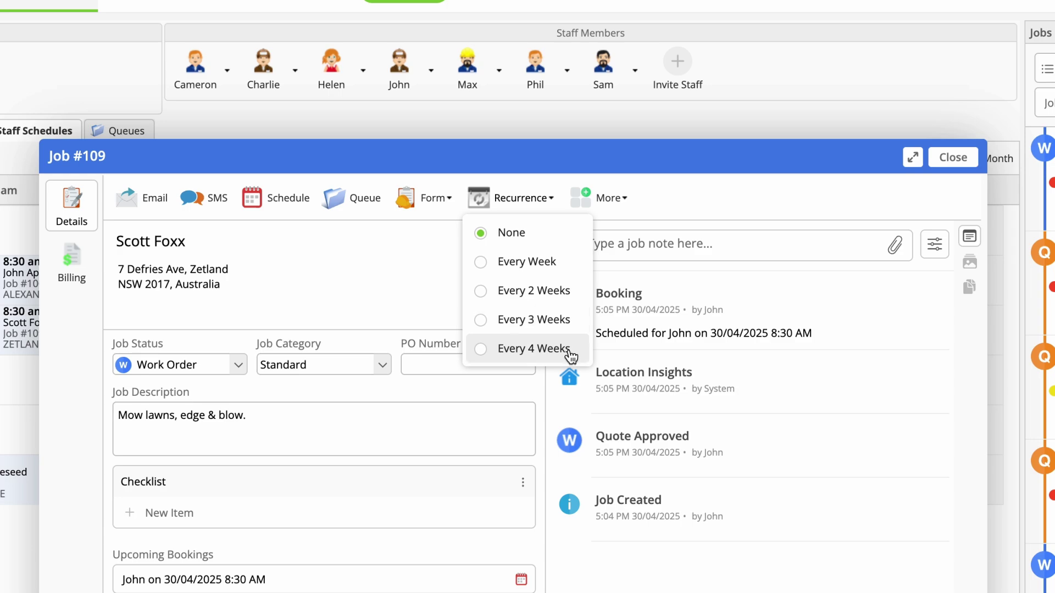
left_click(558, 262)
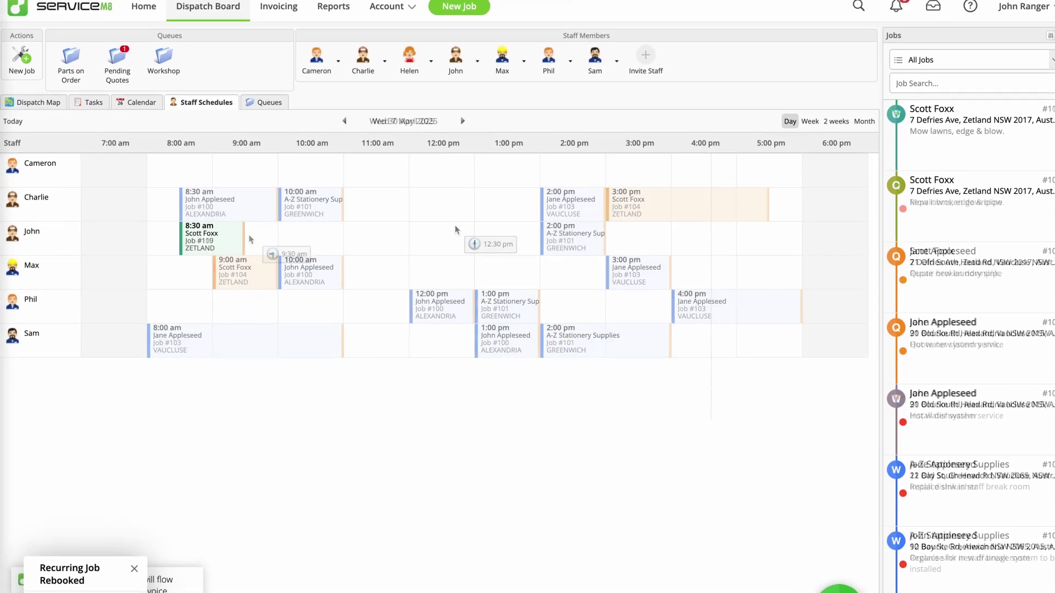
left_click(206, 242)
left_click(595, 302)
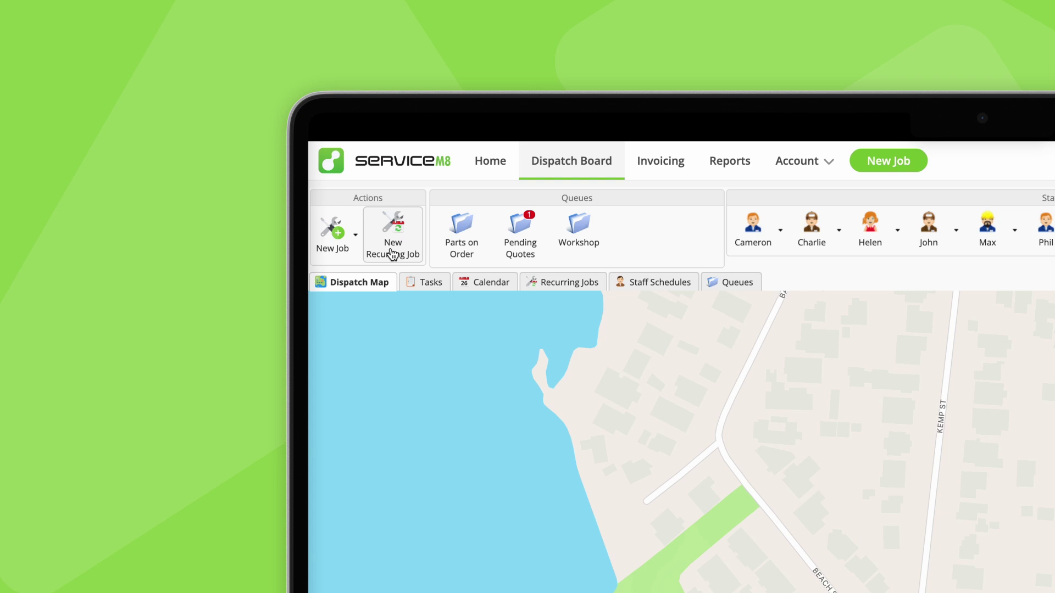
Start a new recurring job, pick the customer found by name search, and open the Job Template list
left_click(363, 242)
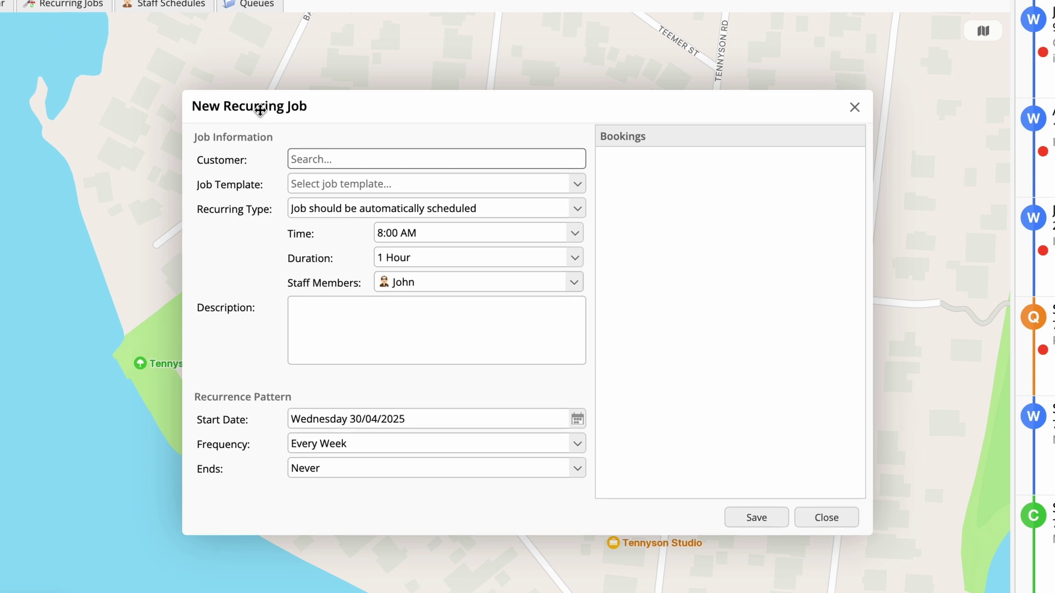
type("jane")
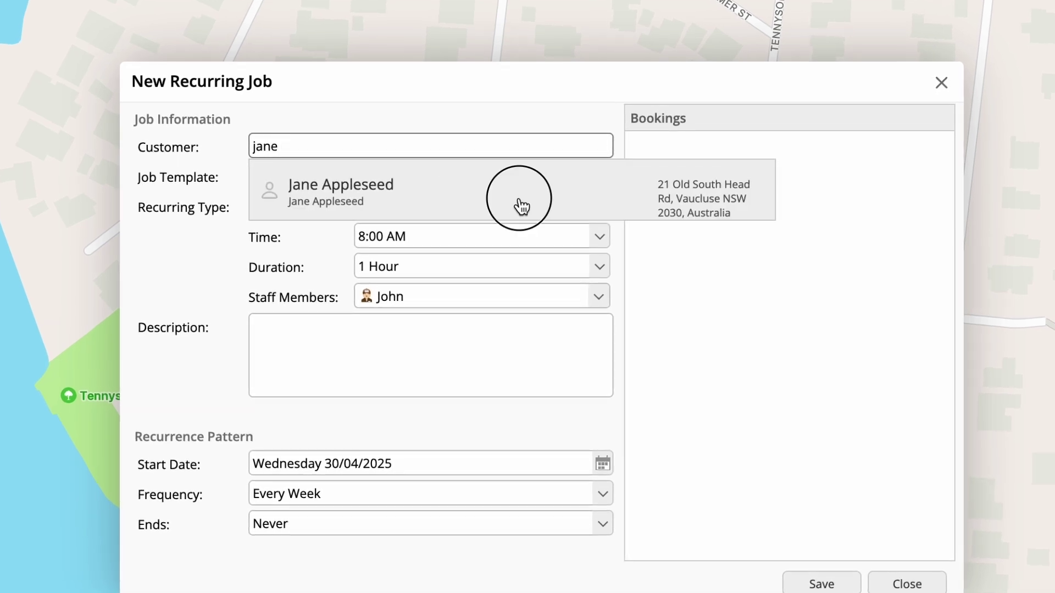
left_click(521, 207)
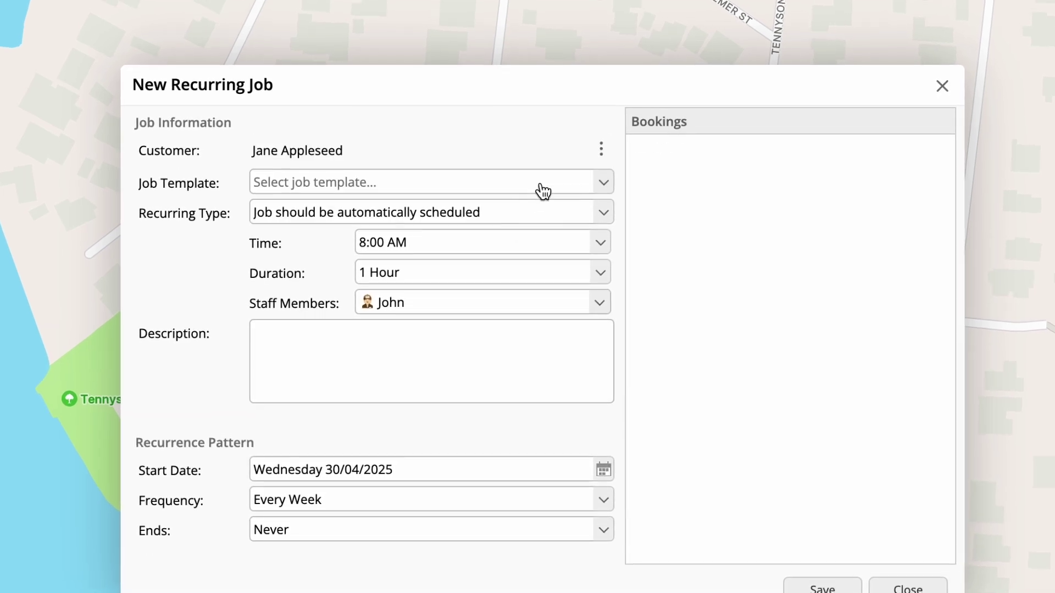
left_click(543, 184)
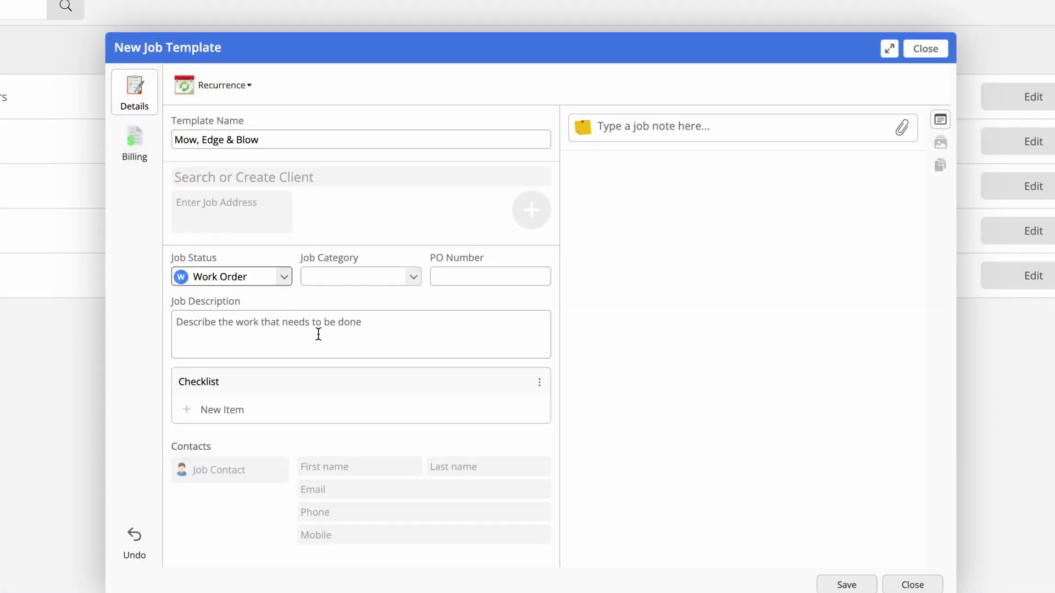
Add the checklist item 'Remove fallen branches & fronds' to the Mow, Edge & Blow template, then go to Job Templates
left_click(323, 324)
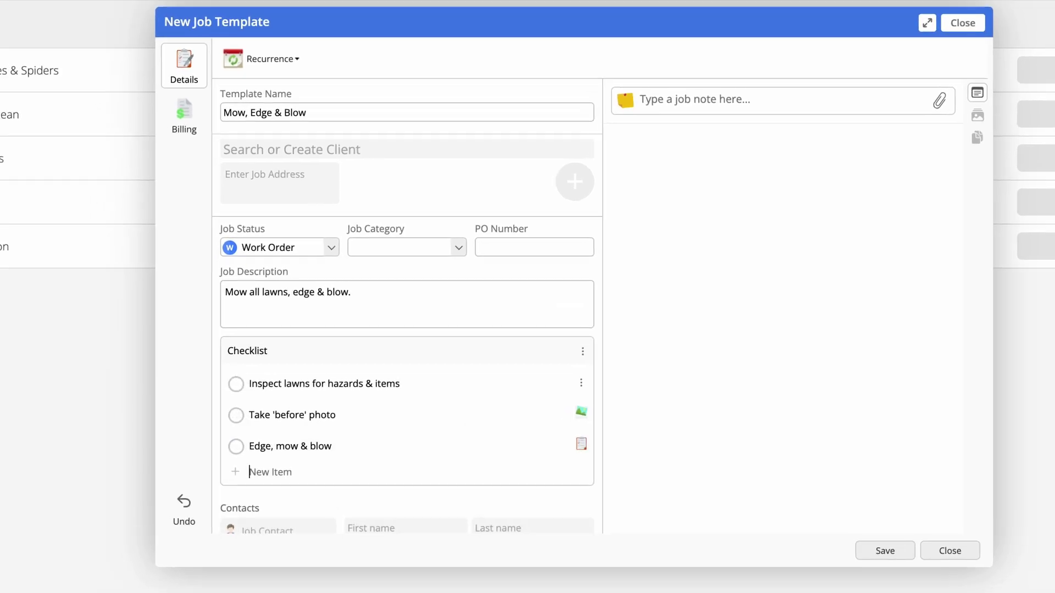
type("Re")
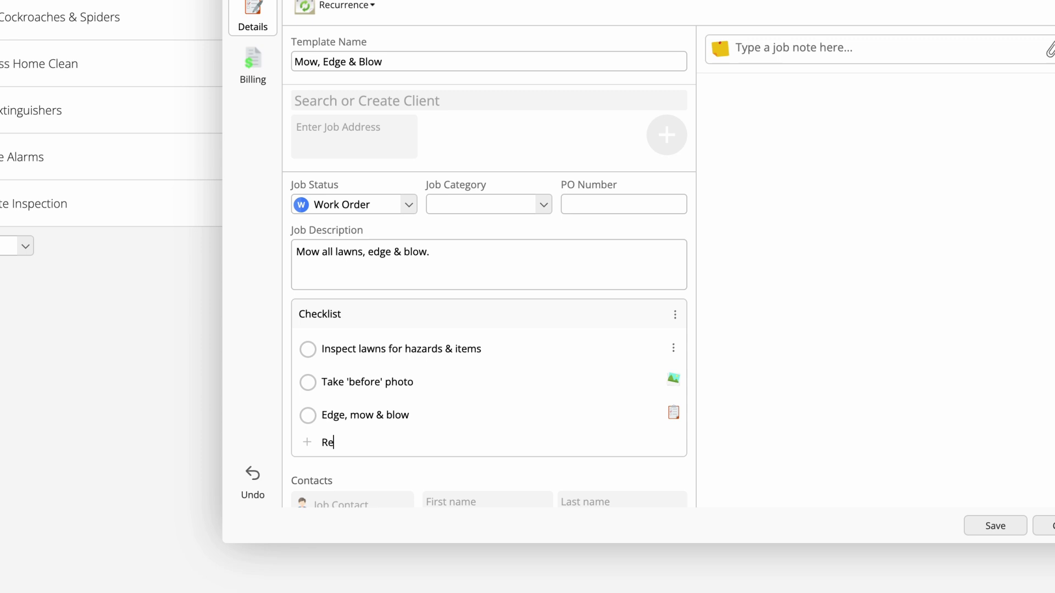
type("move fallen")
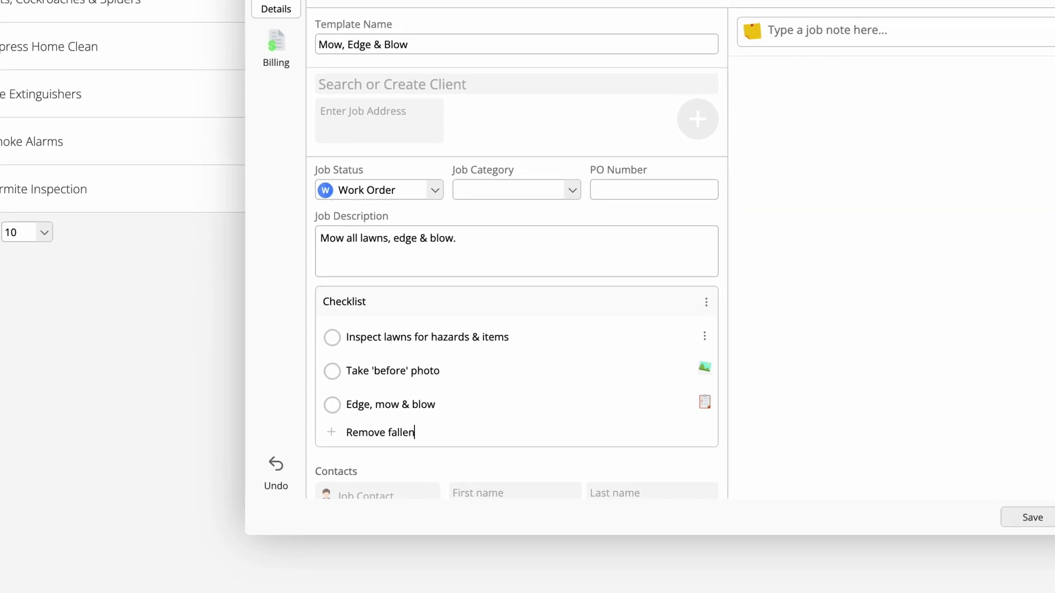
type(" branches & fronds")
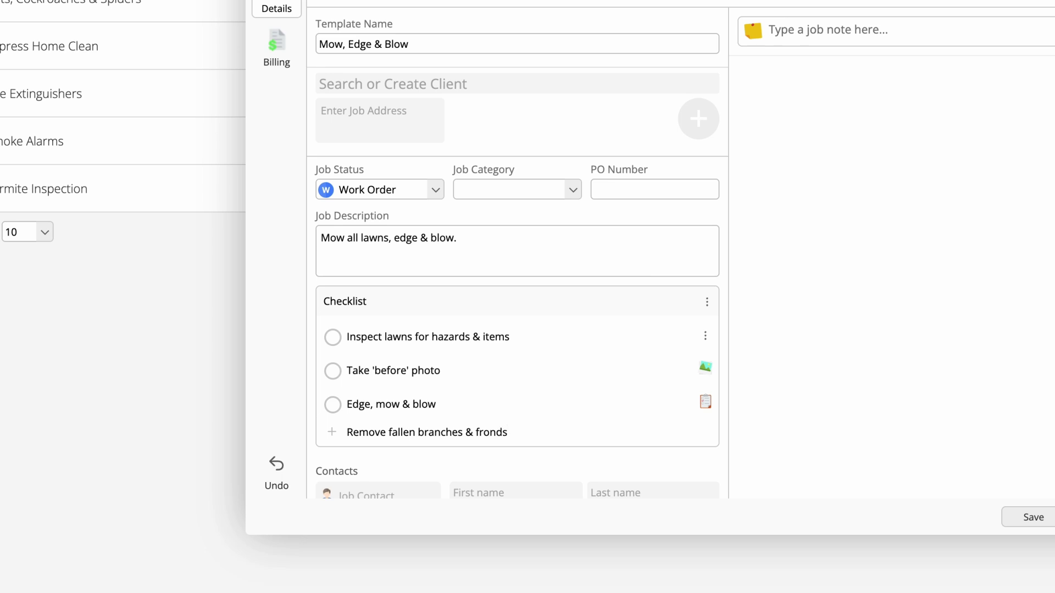
key("Return")
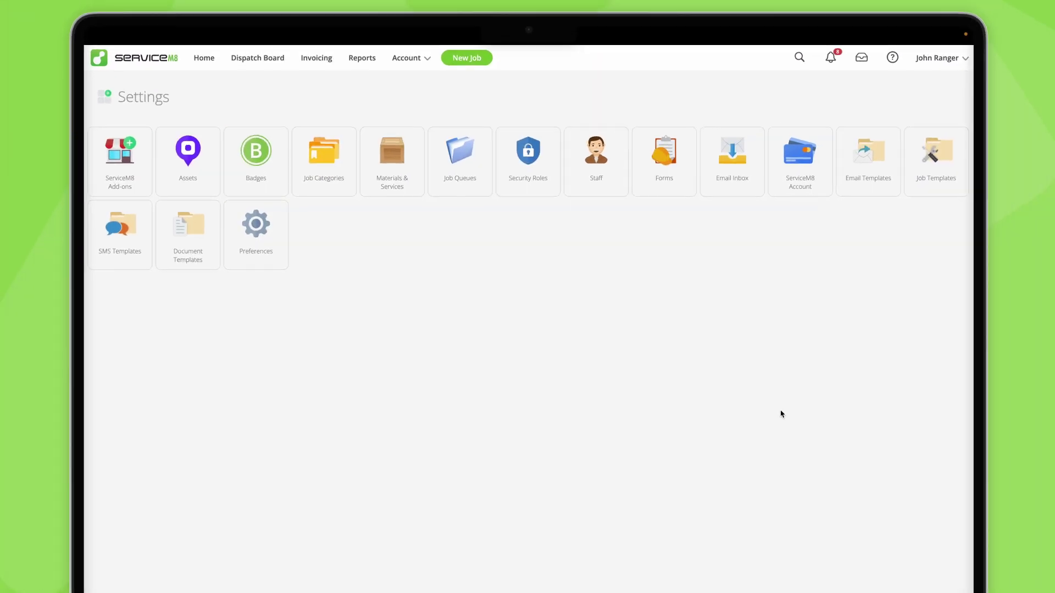
left_click(940, 169)
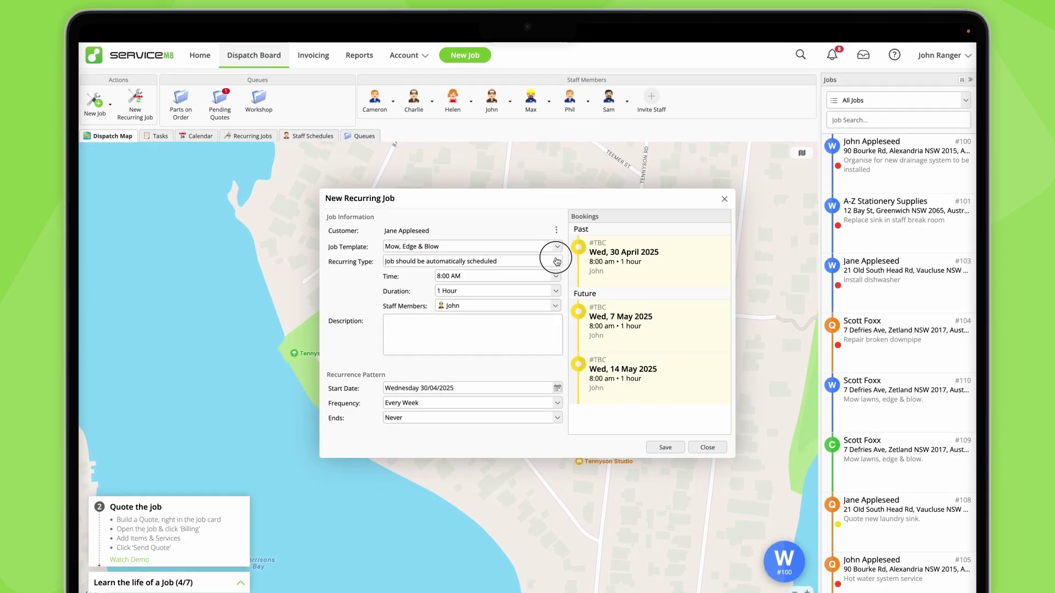
Keep the recurring mow job automatically scheduled, starting at 8:30 AM for 1.5 hours
left_click(555, 259)
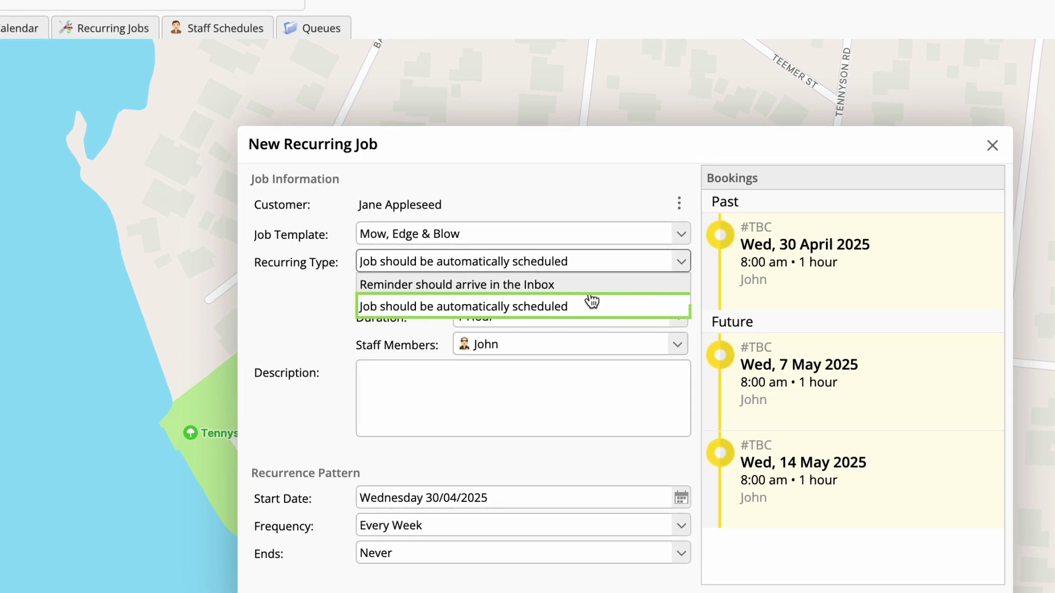
left_click(583, 309)
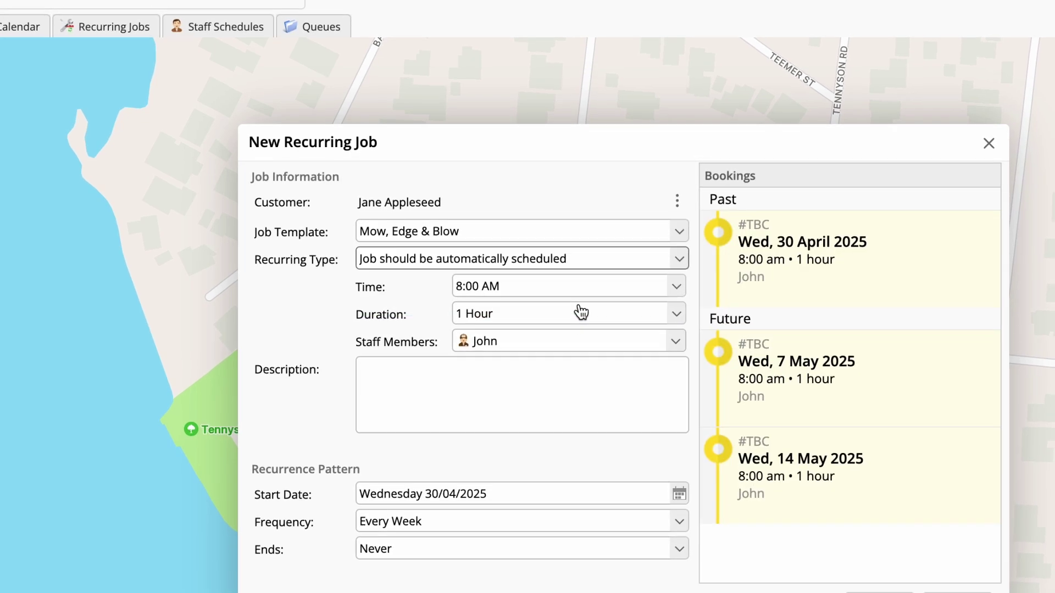
left_click(670, 286)
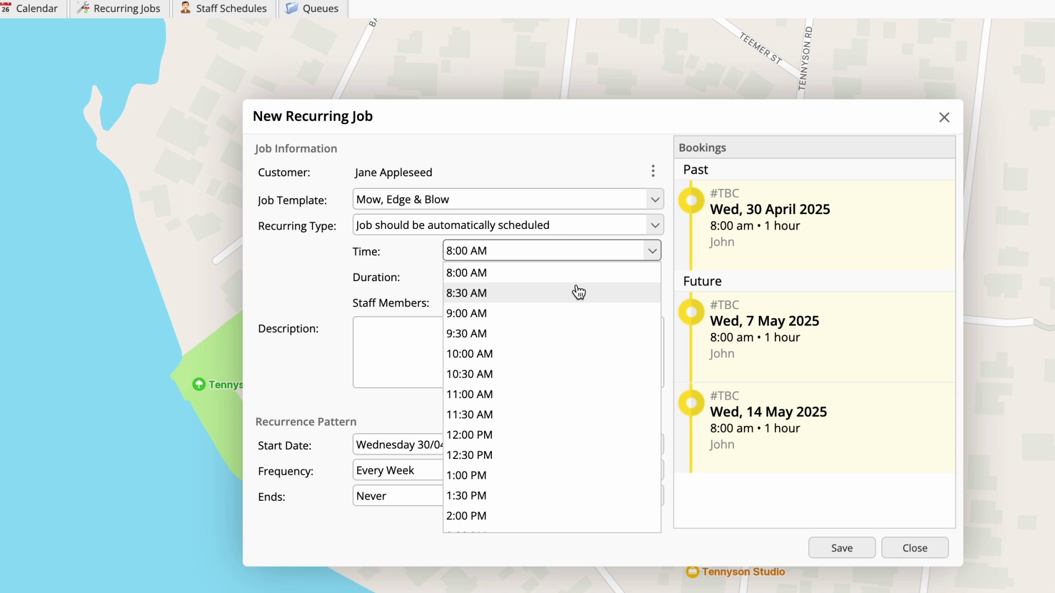
left_click(518, 300)
left_click(654, 279)
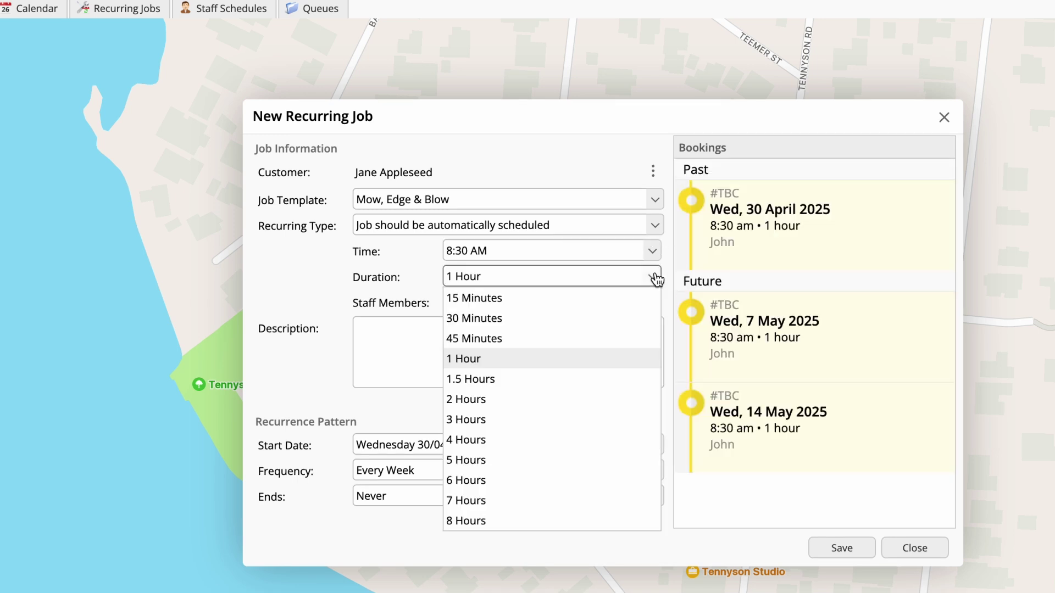
left_click(563, 379)
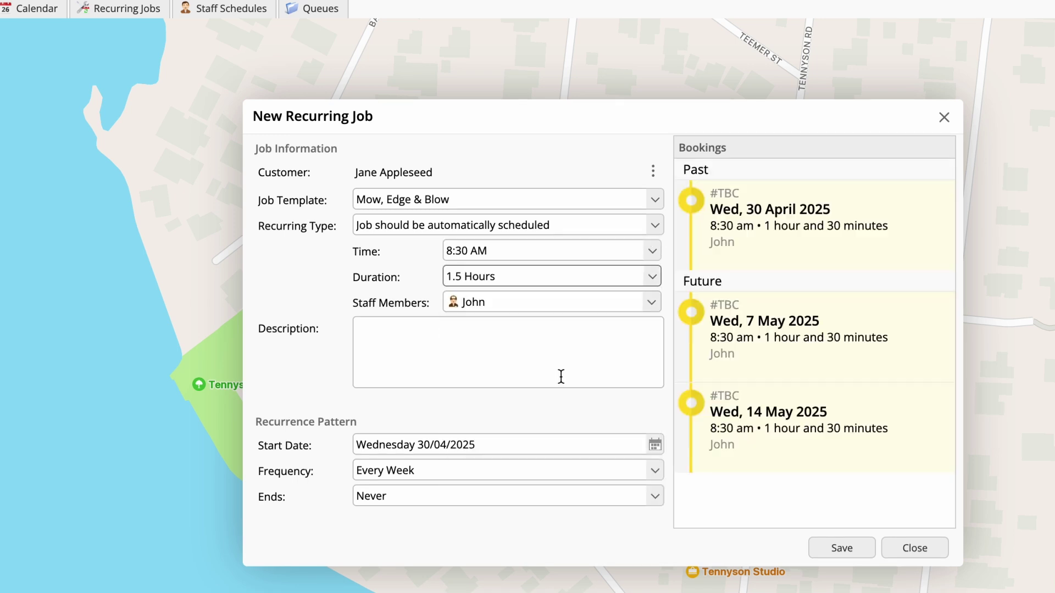
Assign a second staff member and switch the frequency to a Custom weekly pattern on Wednesday
left_click(653, 303)
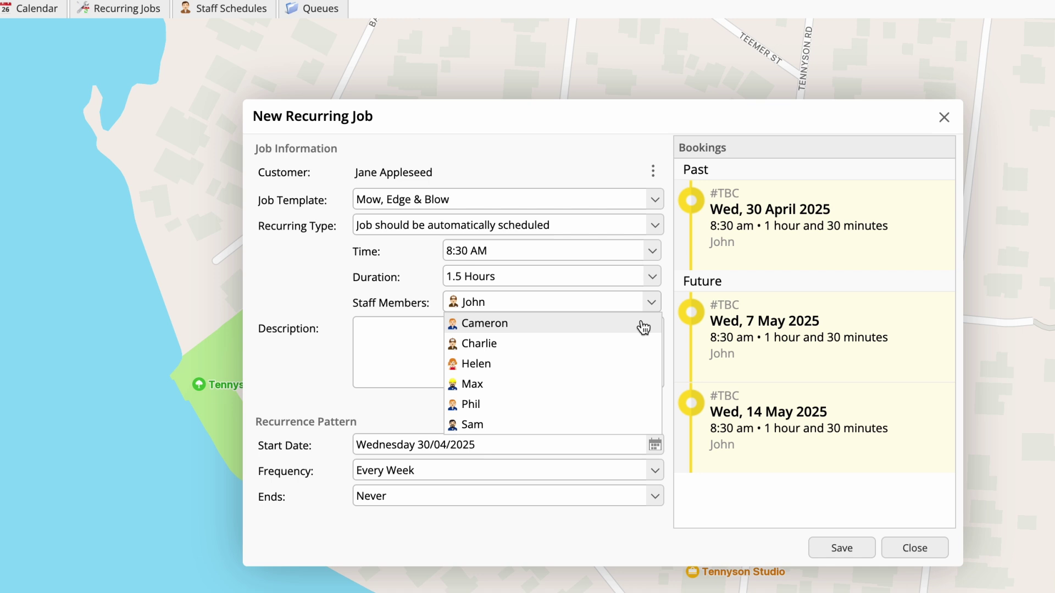
left_click(619, 344)
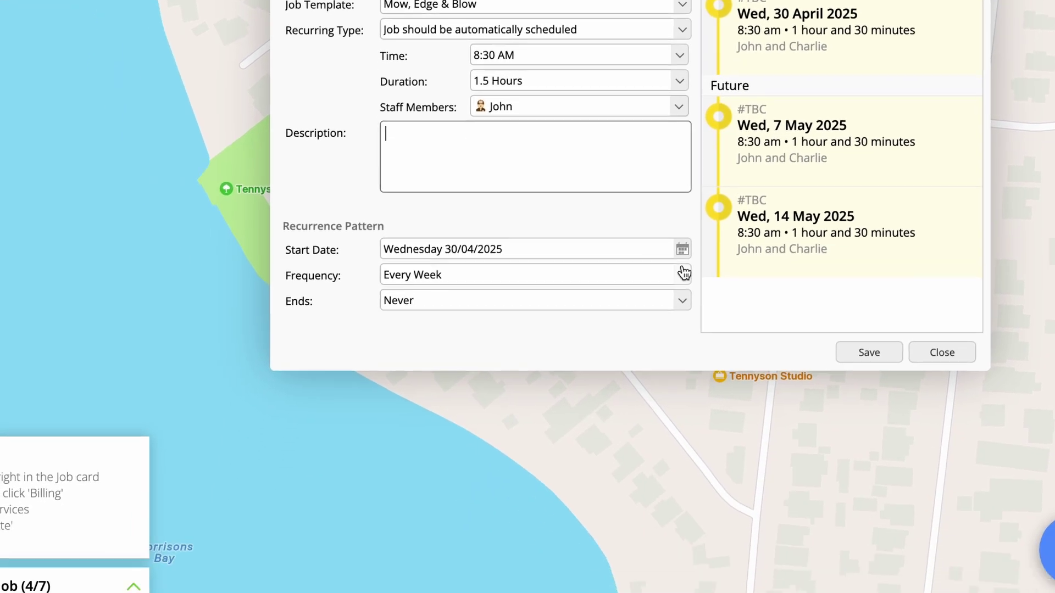
left_click(684, 273)
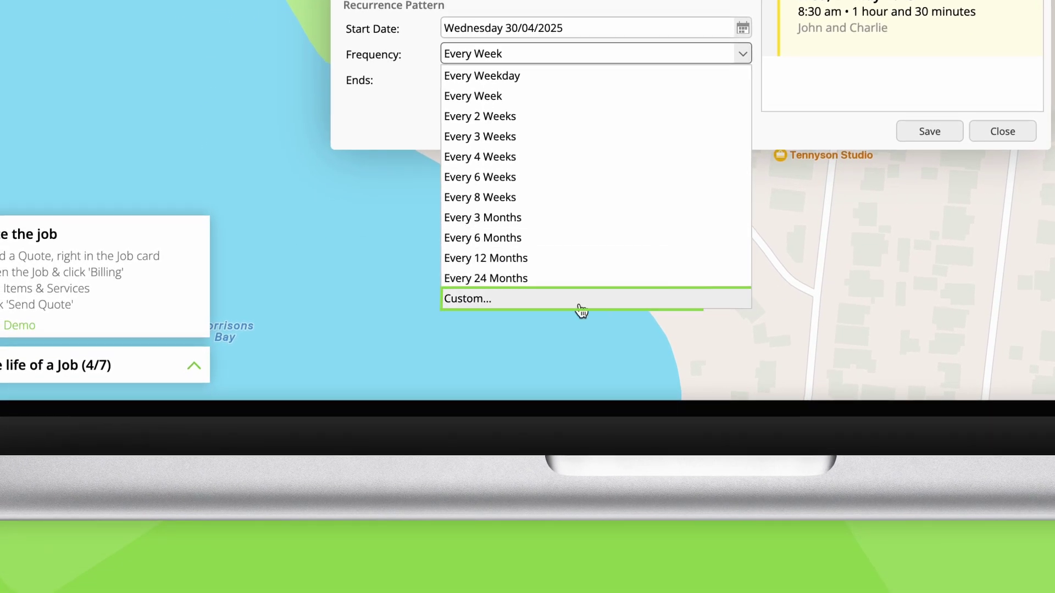
left_click(540, 307)
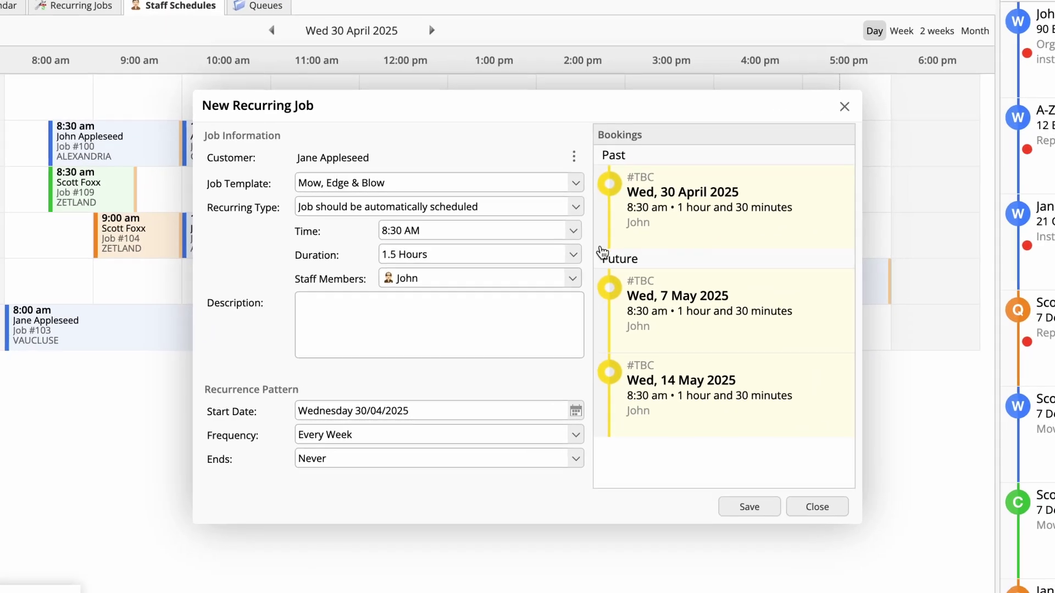
Switch the recurring type to automatically allocated, with bookings placed within Business Hours
left_click(576, 206)
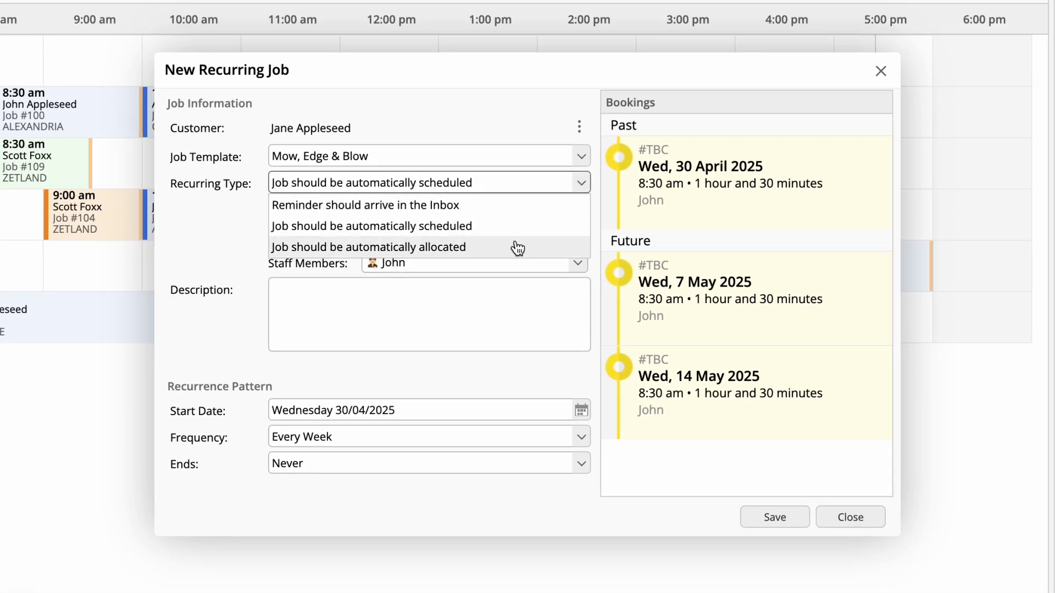
left_click(480, 248)
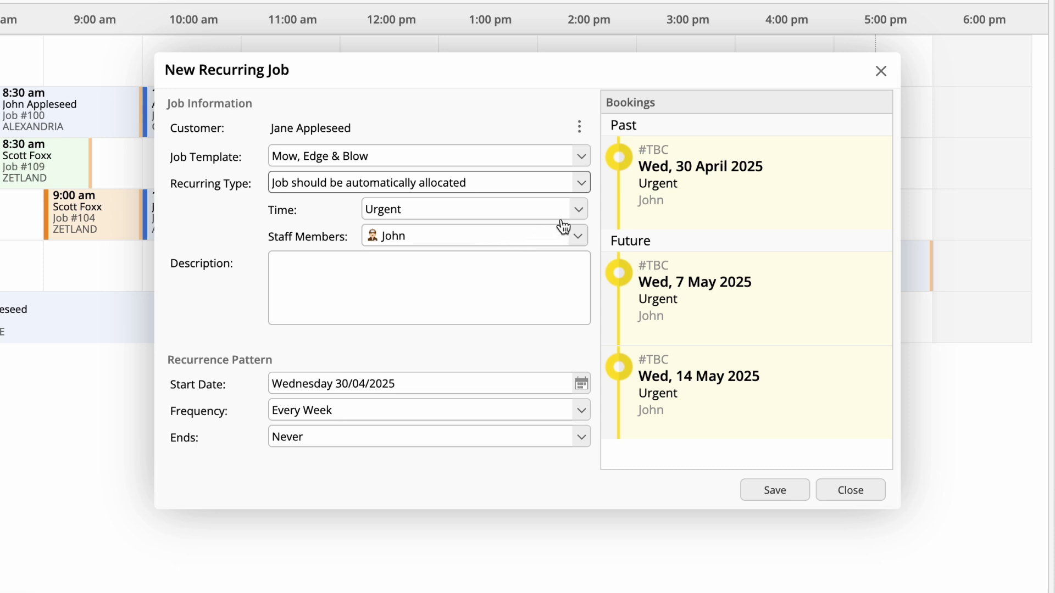
left_click(579, 209)
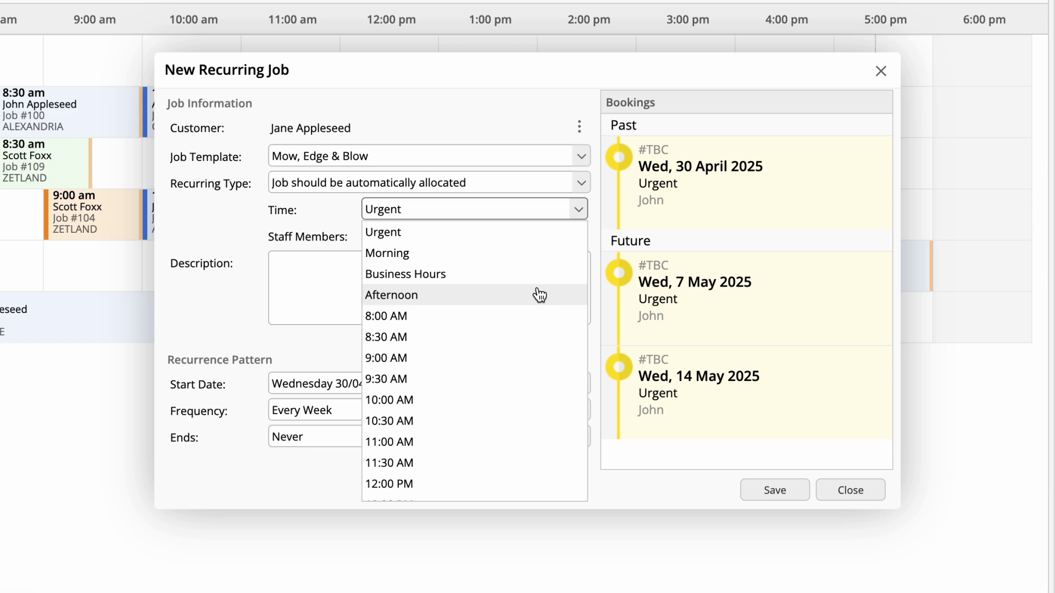
left_click(464, 278)
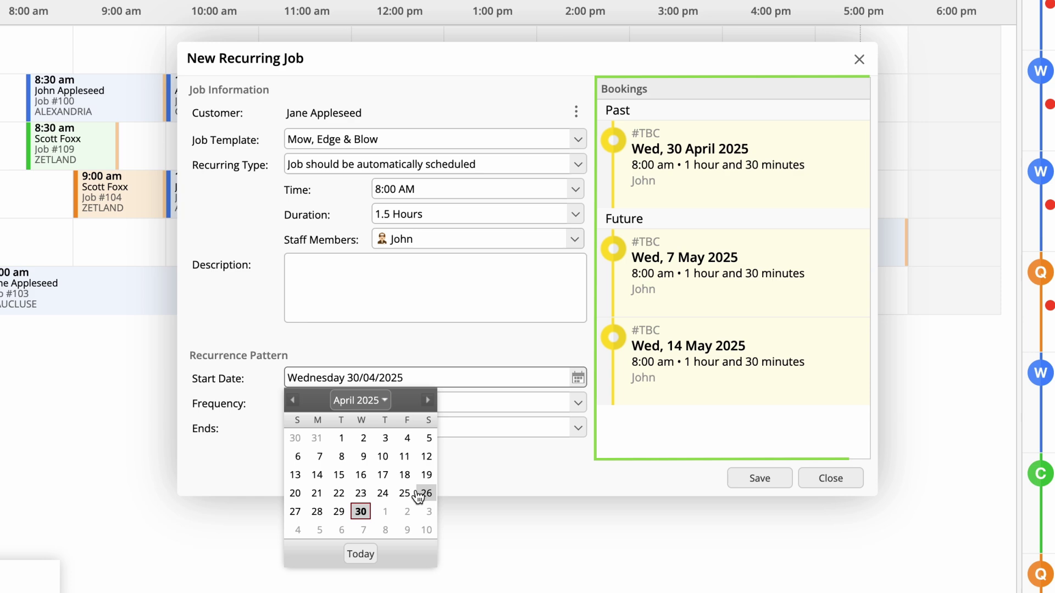
Set the recurring job's start date to Thursday 1 May 2025
left_click(384, 512)
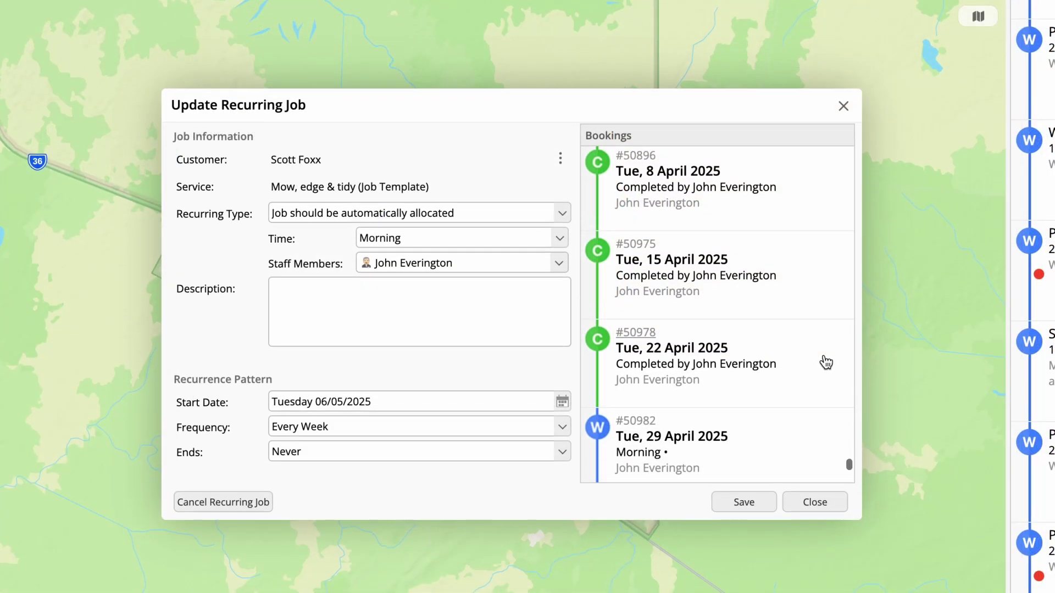
scroll(825, 360, "down", 3)
scroll(826, 360, "down", 2)
scroll(826, 360, "down", 5)
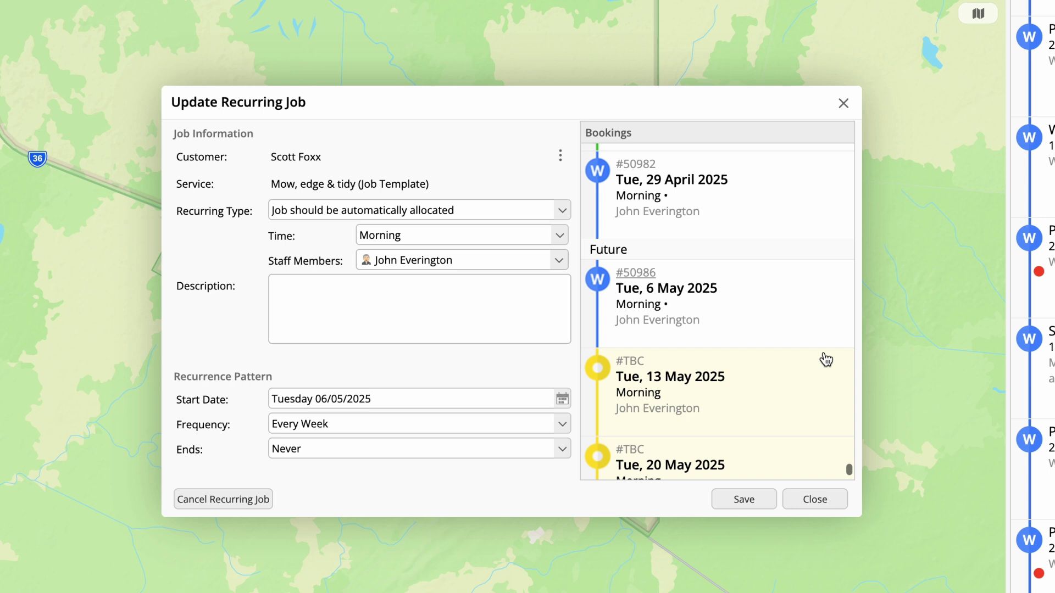
scroll(826, 360, "down", 2)
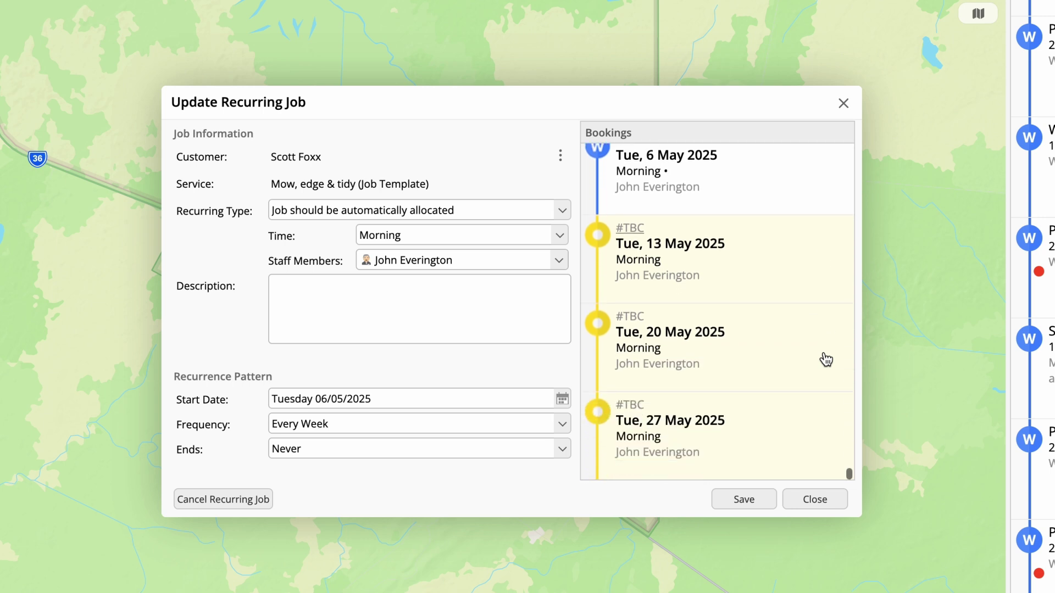
scroll(826, 360, "up", 4)
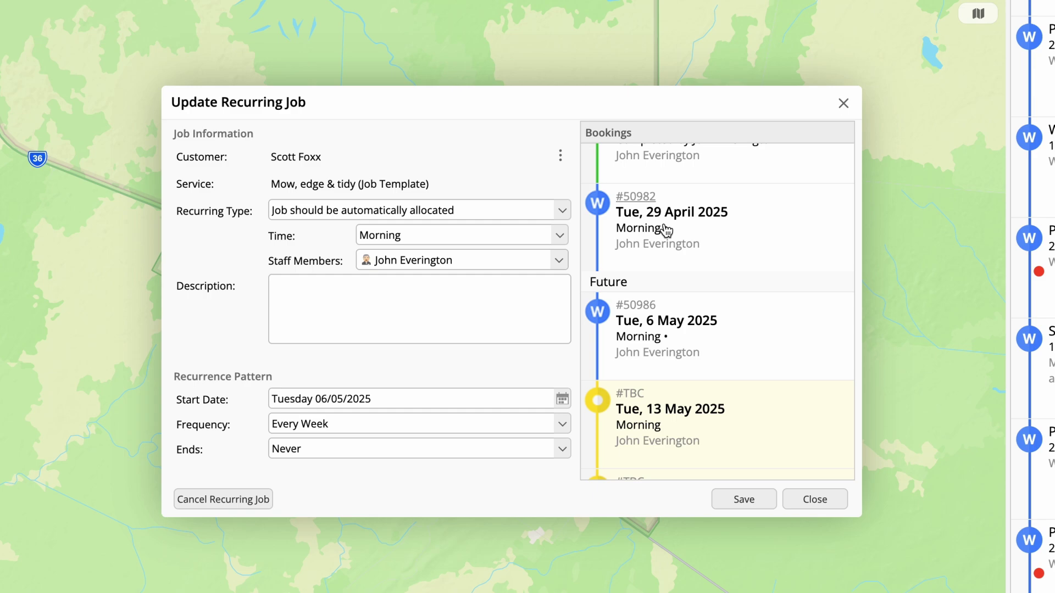
Check job #50982 from the 29 April booking, then cancel the 13 May booking
left_click(638, 197)
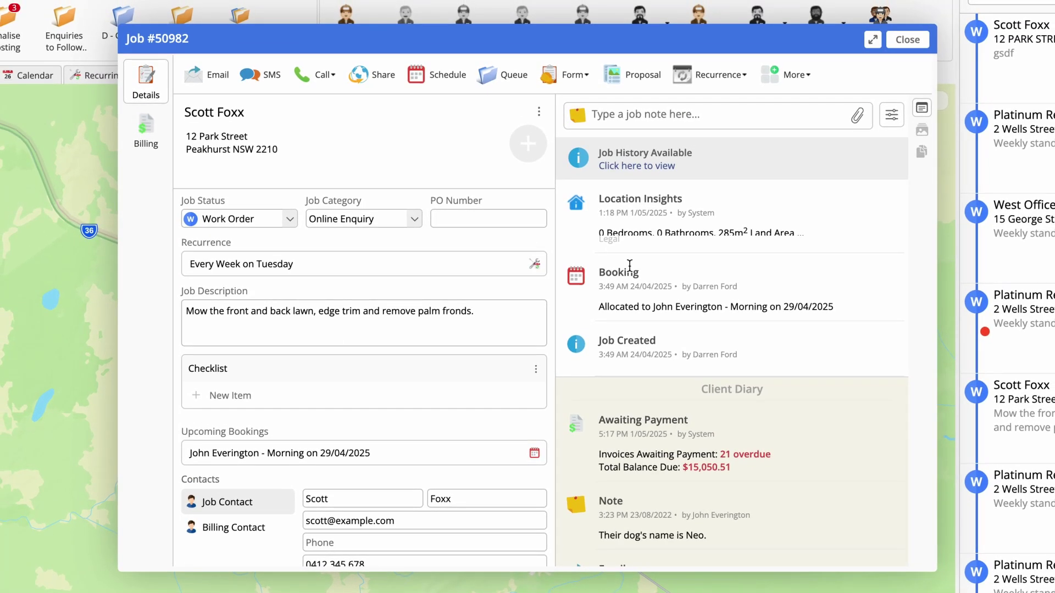
key("Escape")
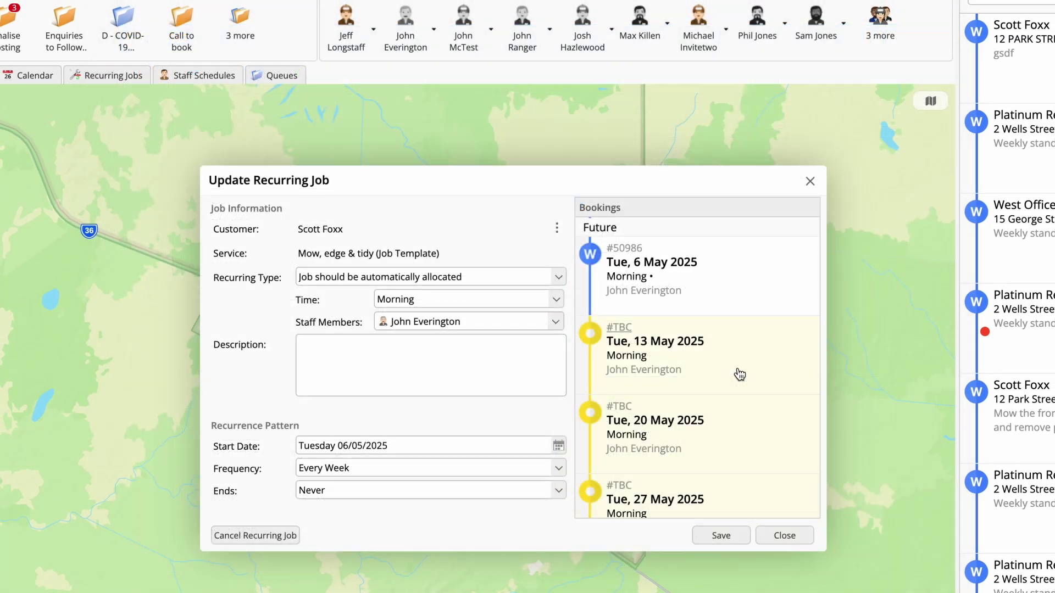
right_click(739, 374)
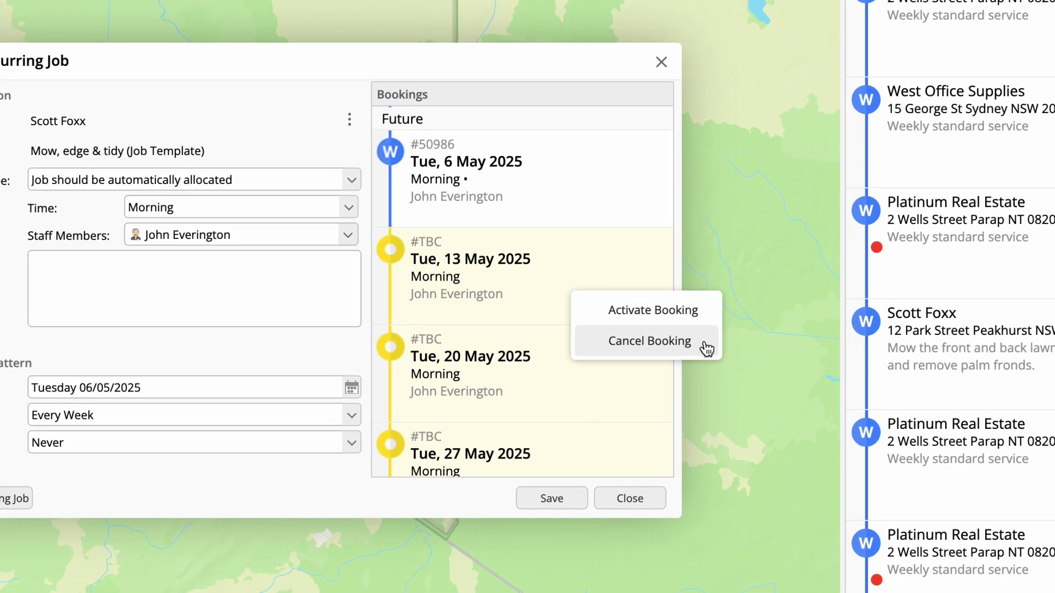
left_click(707, 349)
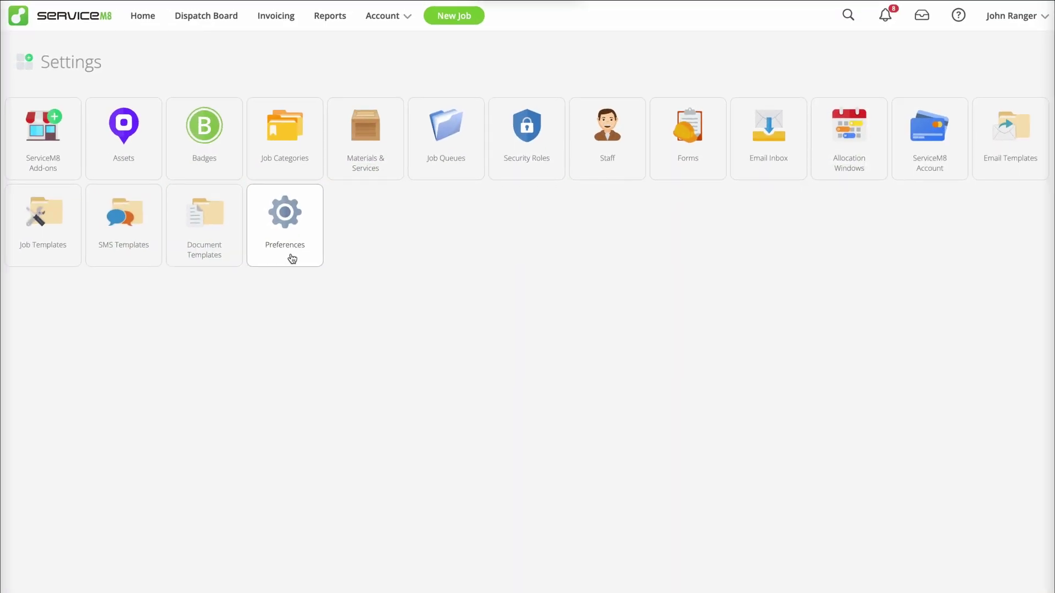
Show the Recurring Jobs preferences and the weeks-ahead confirmation choices, set to 1 week
left_click(291, 257)
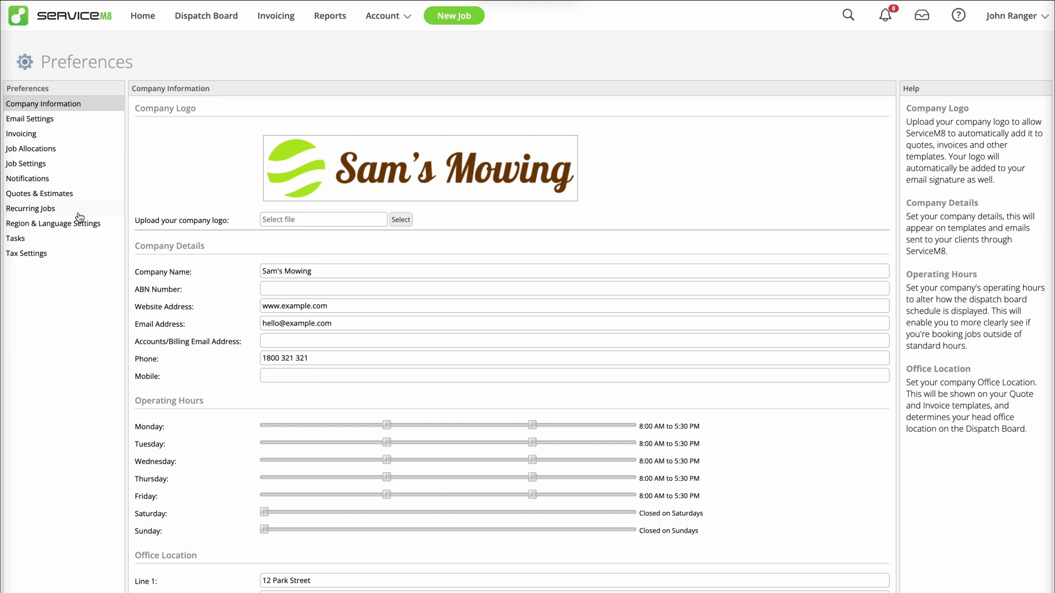
left_click(54, 208)
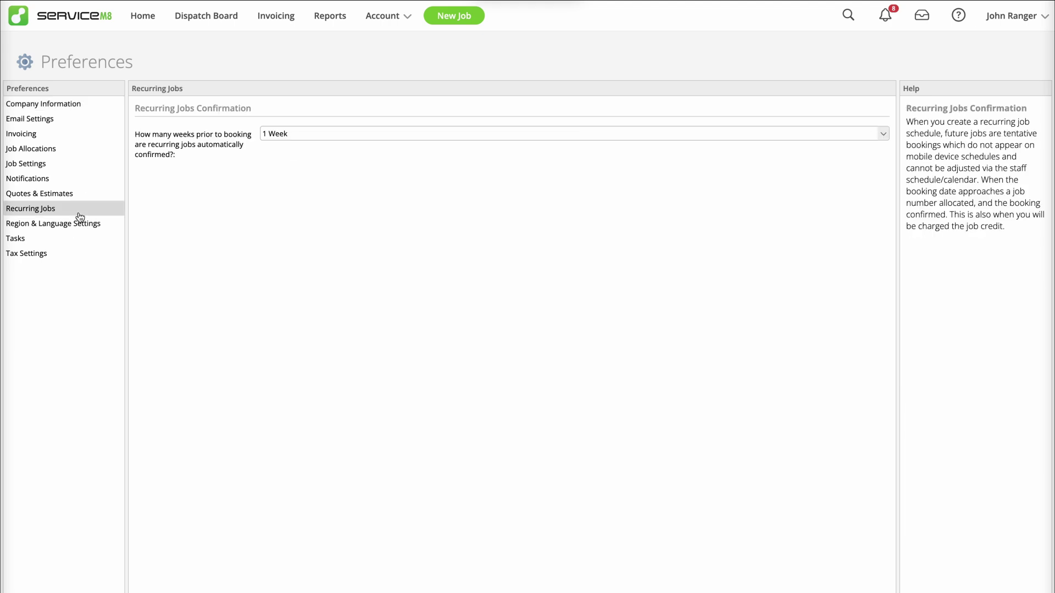
left_click(337, 137)
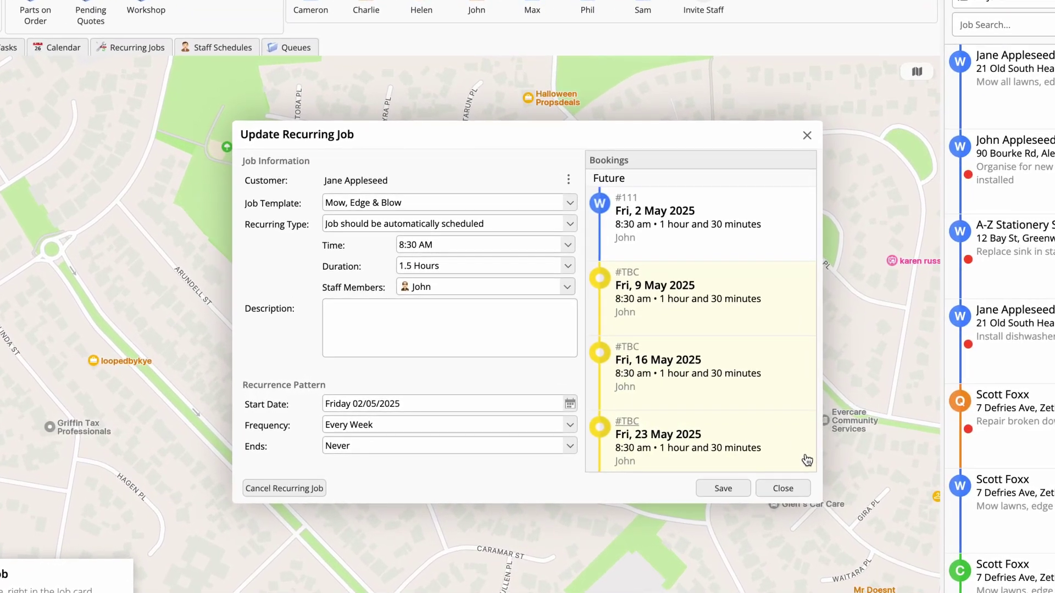
Decline activating the tentative Fri 16 May booking and show its Activate/Cancel Booking options
left_click(762, 393)
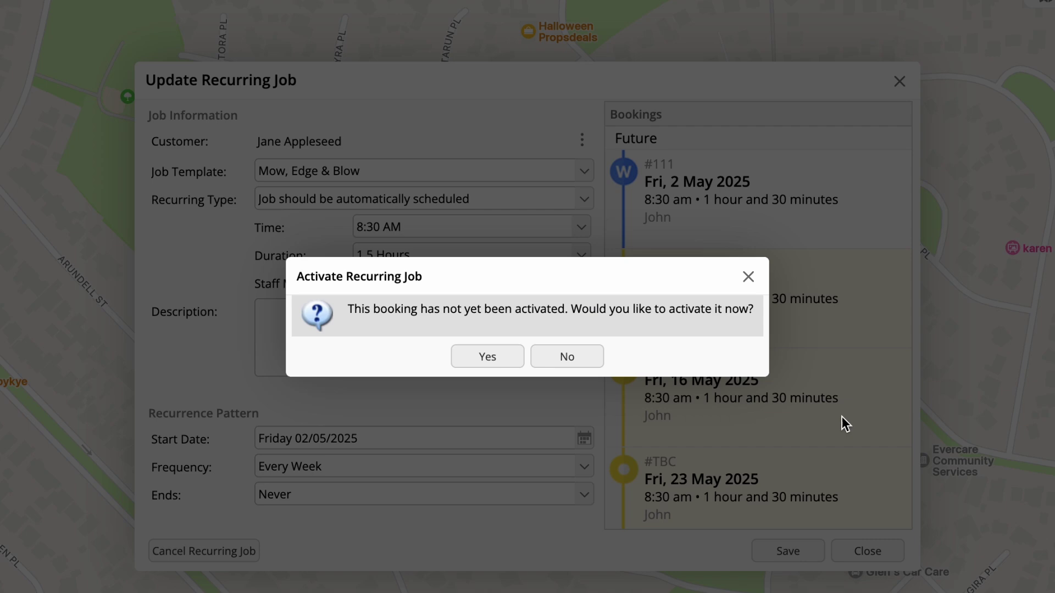
key("Escape")
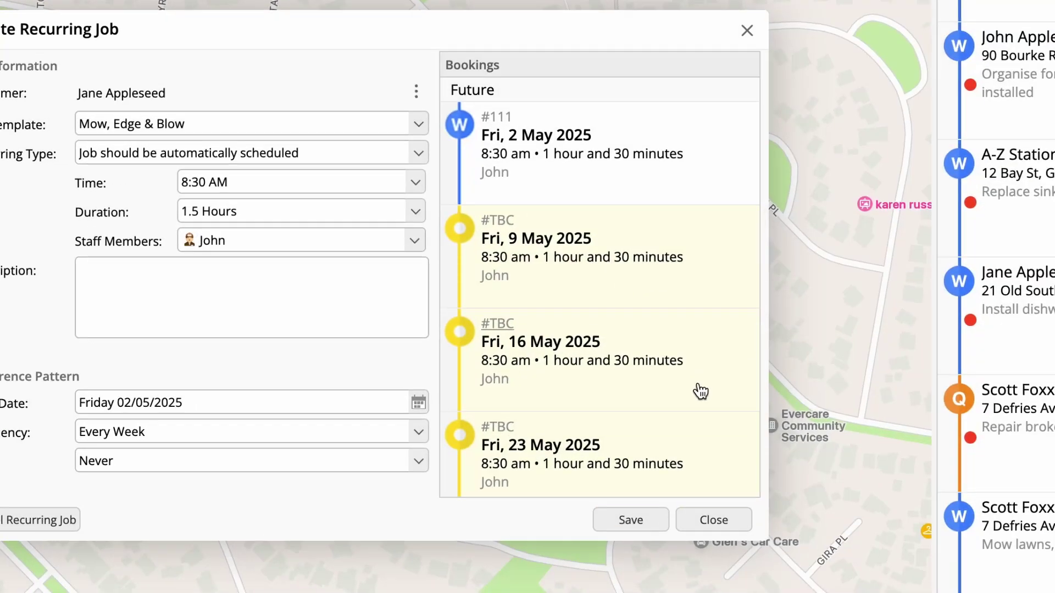
right_click(701, 391)
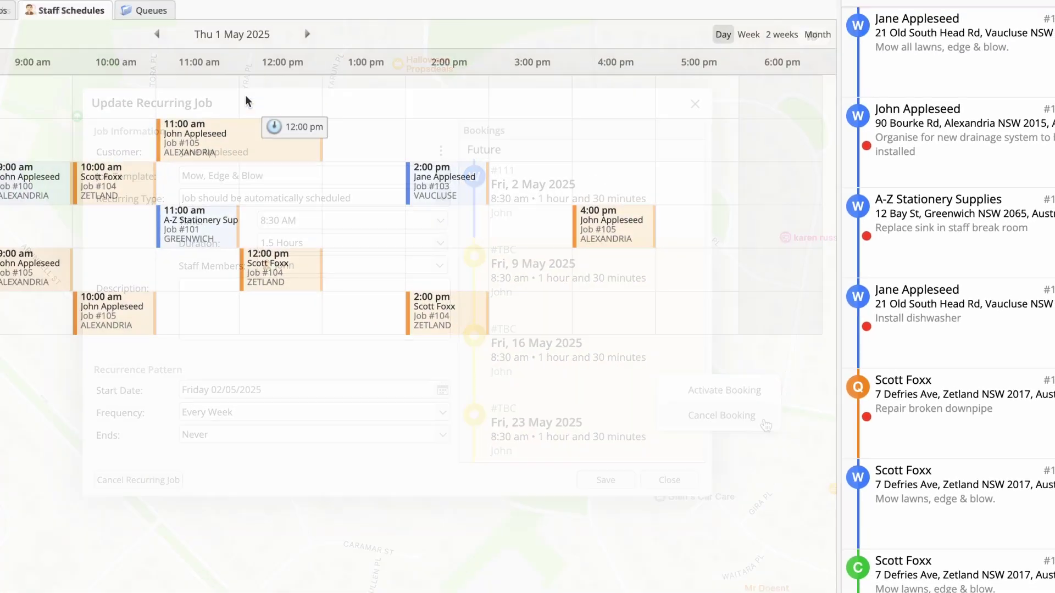
On the Fri 9 May schedule, activate the tentative mowing booking and move it and all following bookings to 8:00
left_click(326, 103)
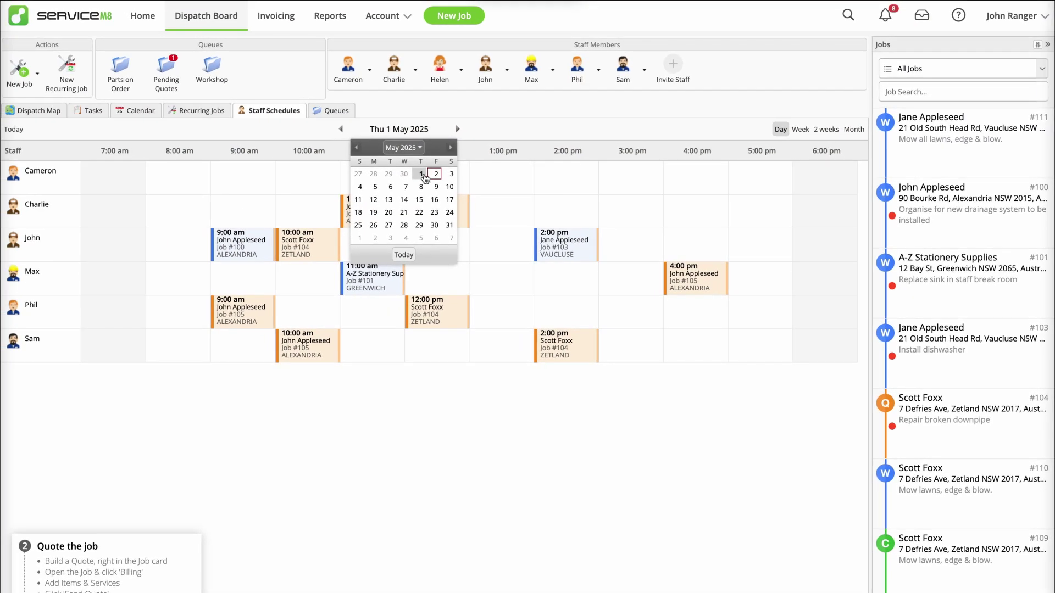
left_click(436, 188)
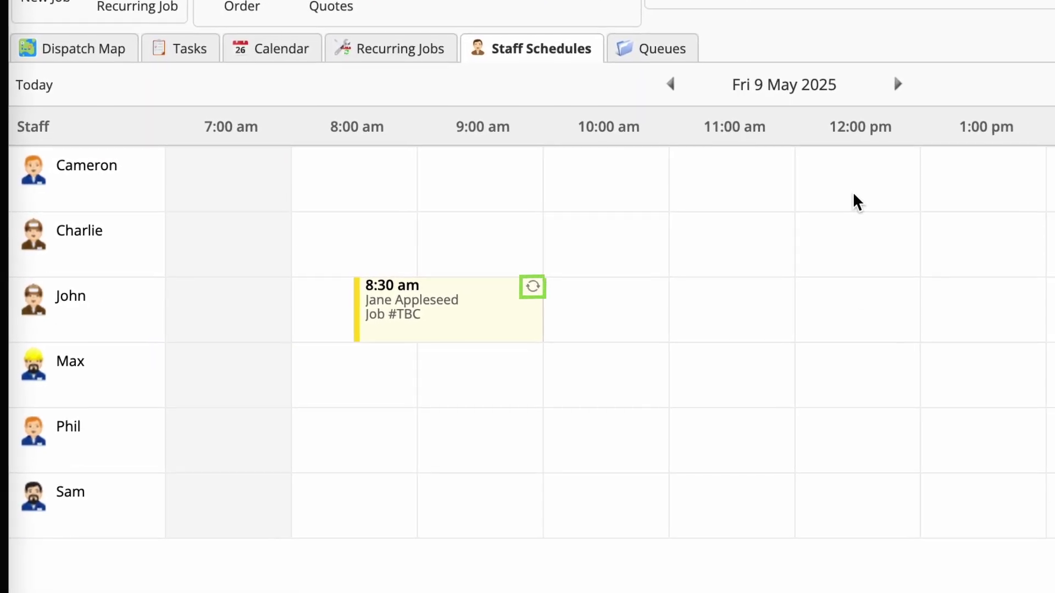
mouse_move(528, 299)
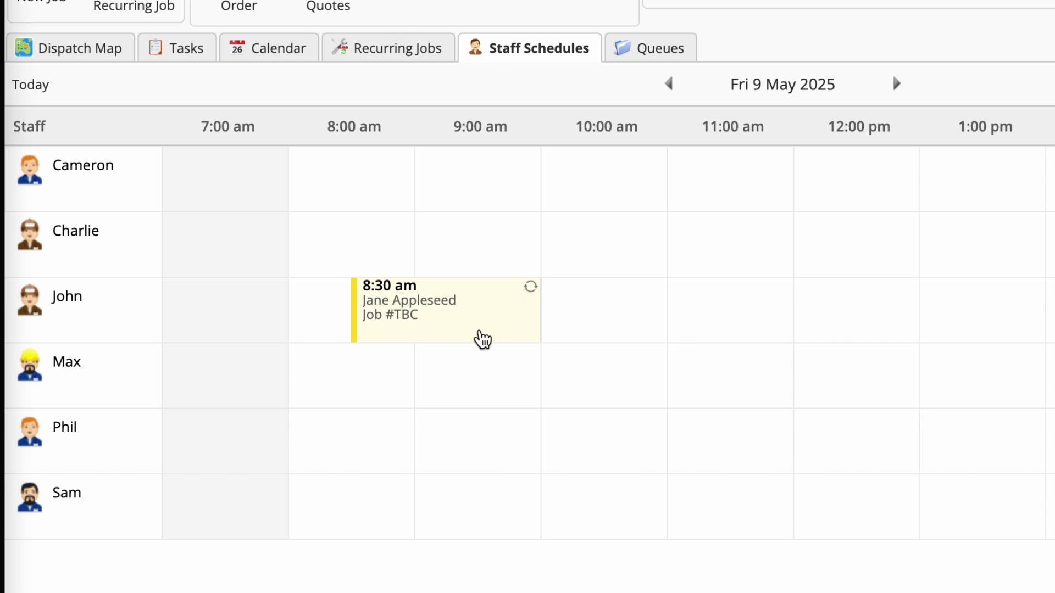
left_click(475, 337)
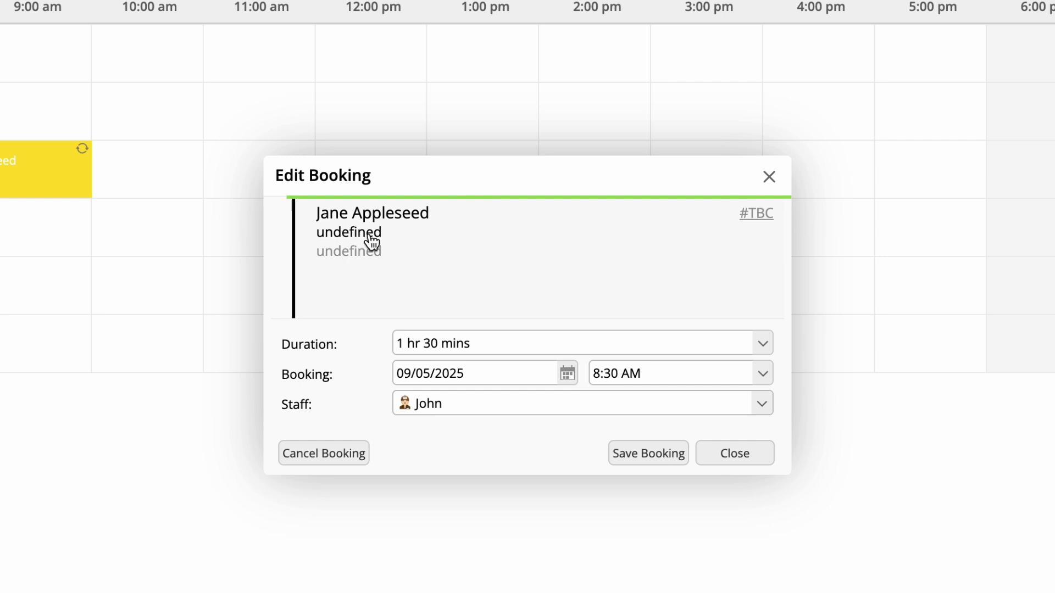
left_click(531, 259)
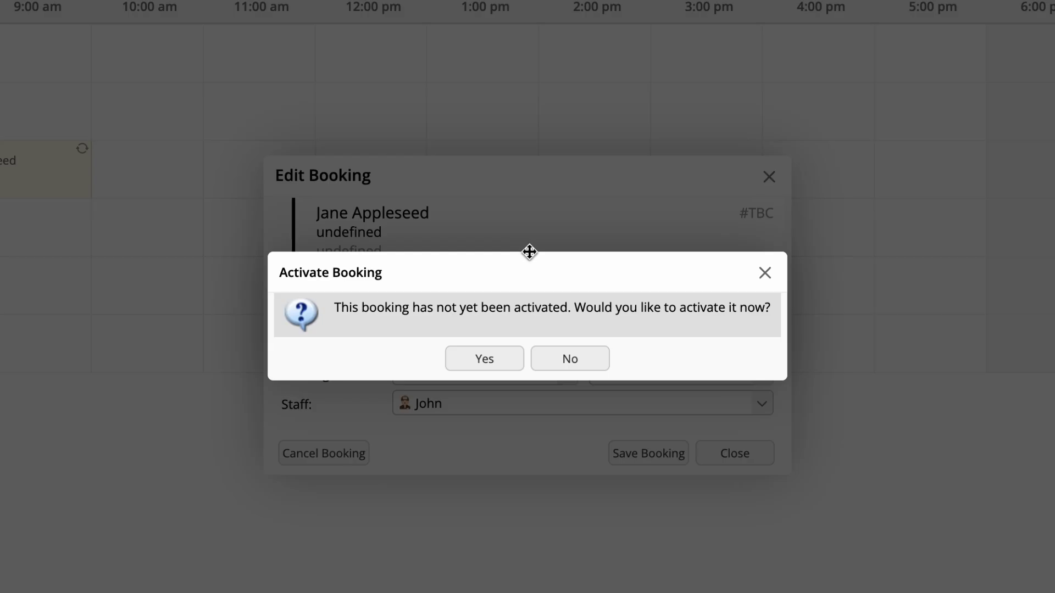
left_click(485, 358)
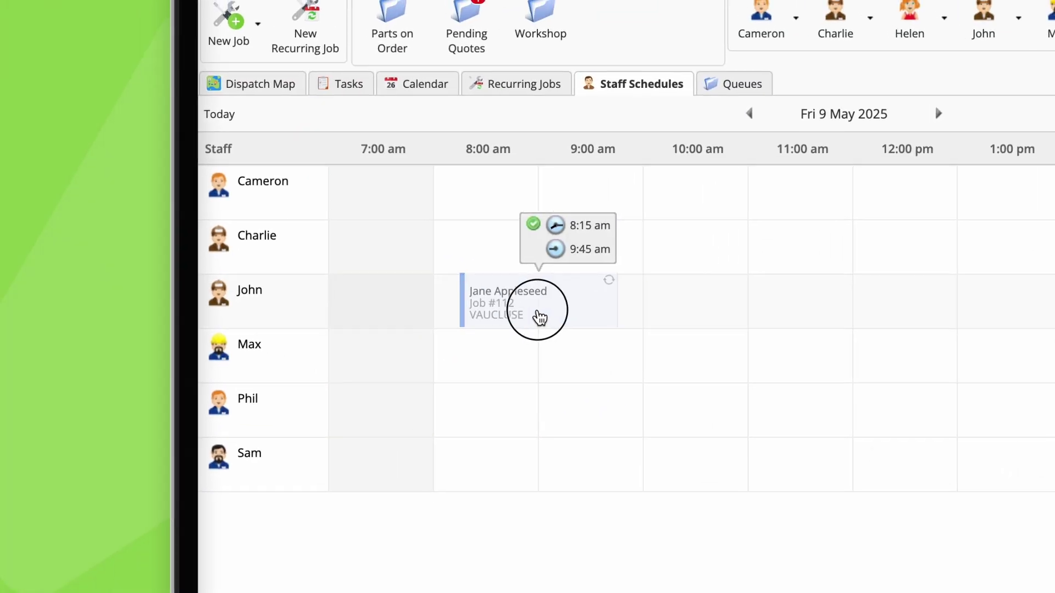
left_click_drag(538, 316, 529, 318)
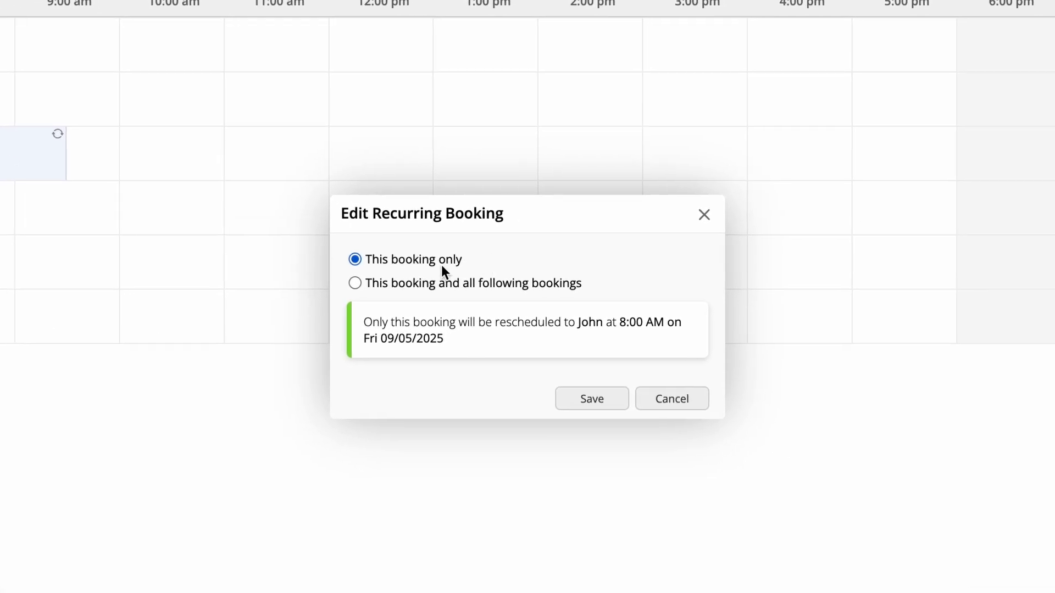
left_click(391, 282)
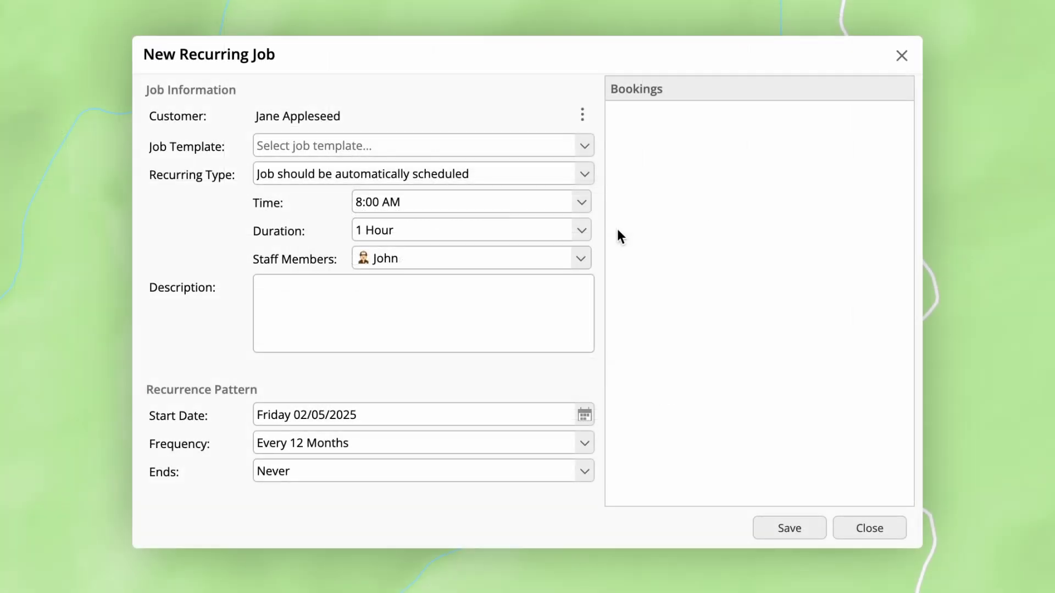
Base the recurring job on the Annual Service template, arriving as an Inbox reminder
left_click(583, 146)
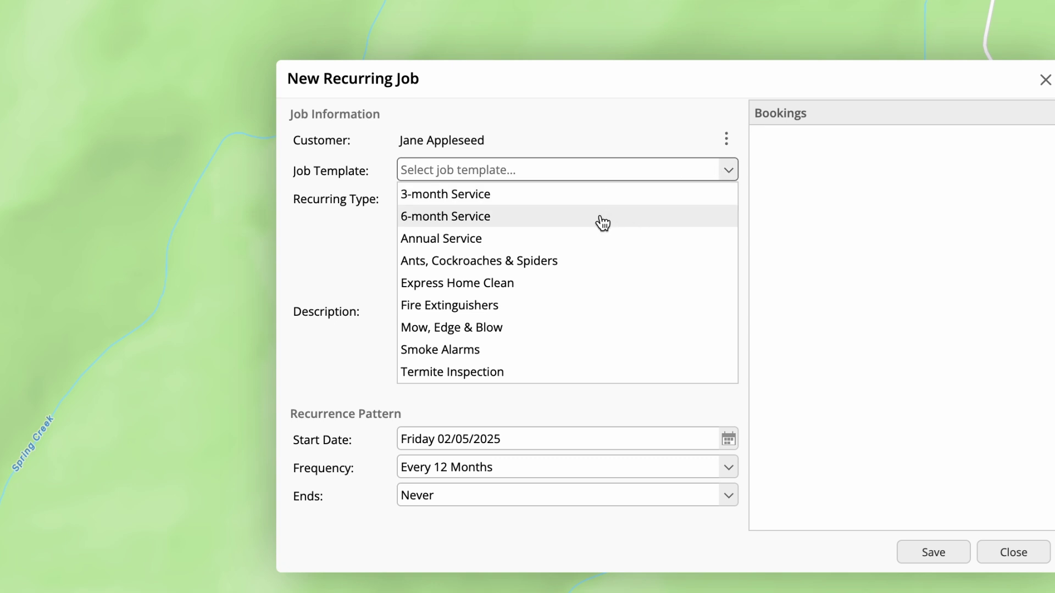
left_click(579, 242)
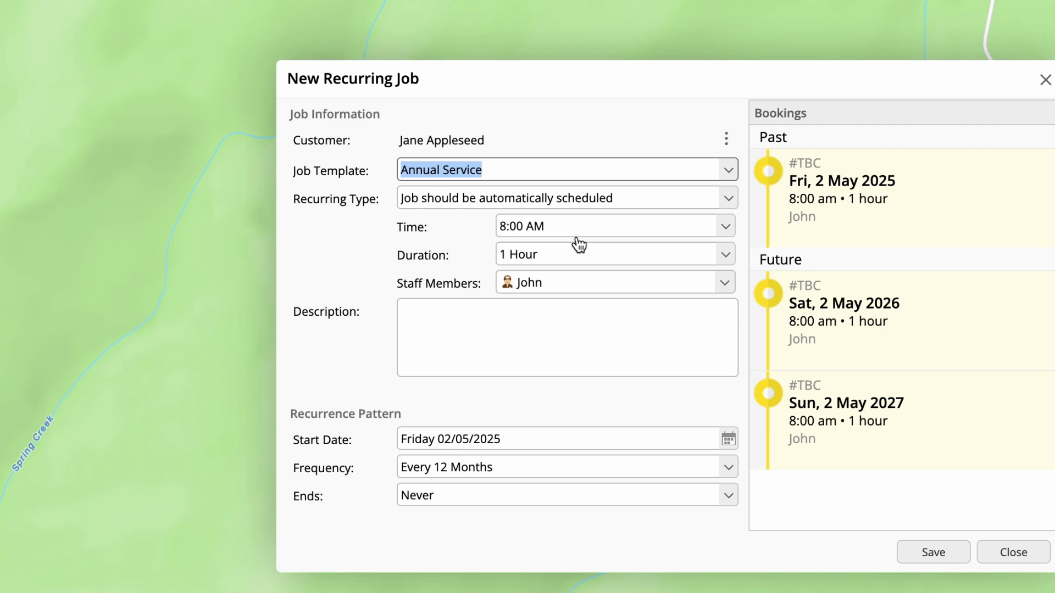
left_click(695, 204)
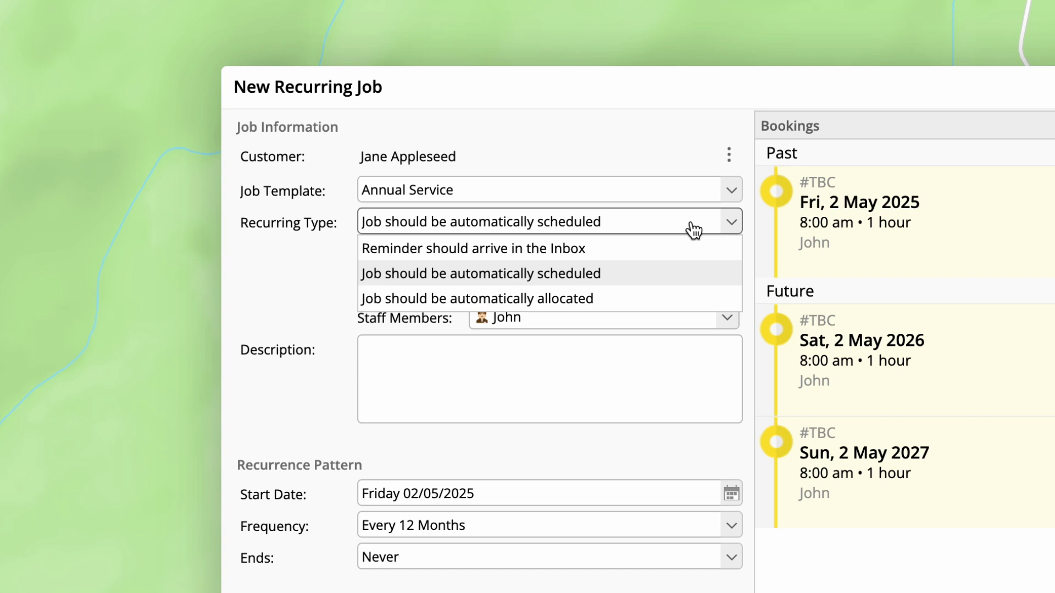
left_click(651, 256)
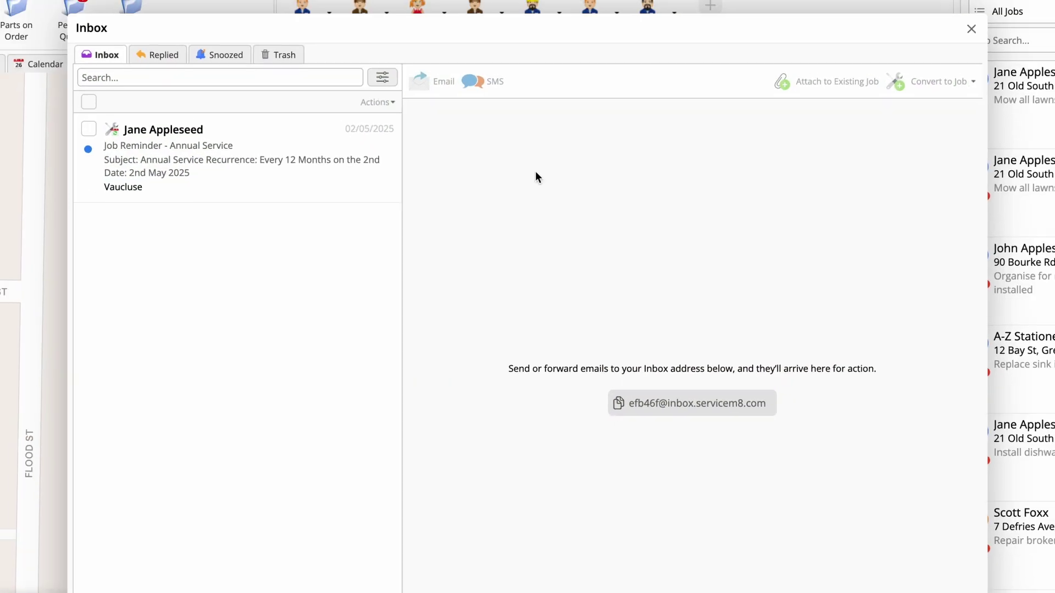
Open the Job Reminder – Annual Service message in the Inbox
left_click(306, 190)
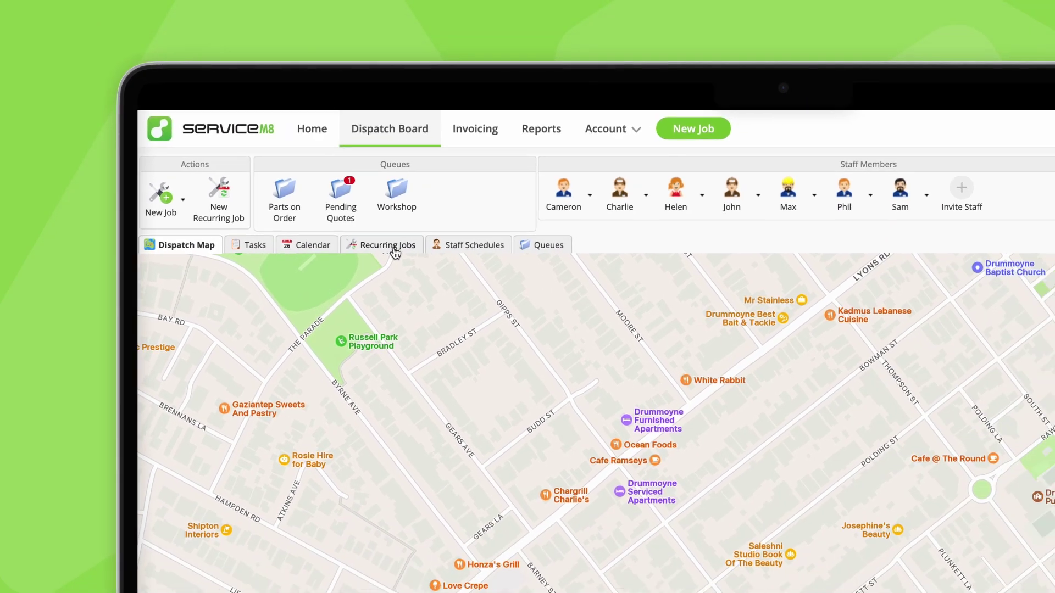
Open the weekly Mow, Edge & Blow job from the Recurring Jobs list
left_click(530, 294)
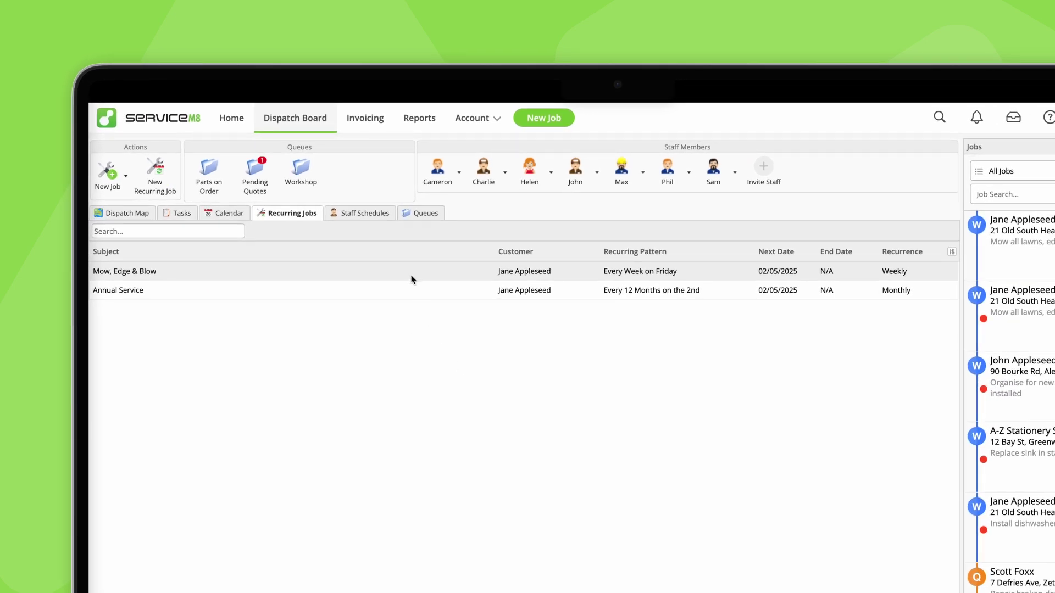
double_click(412, 277)
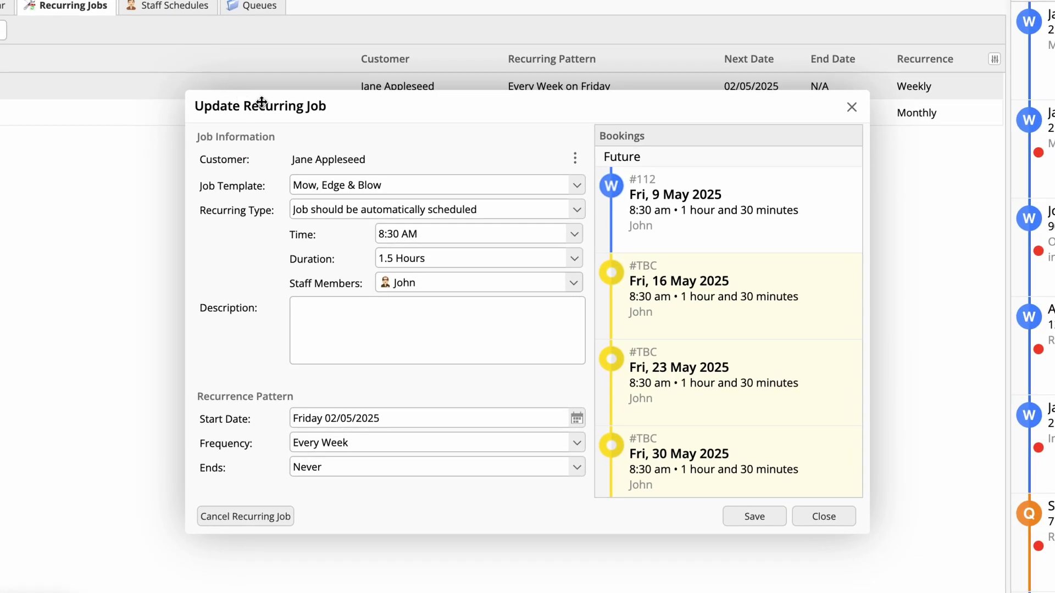
scroll(824, 330, "up", 3)
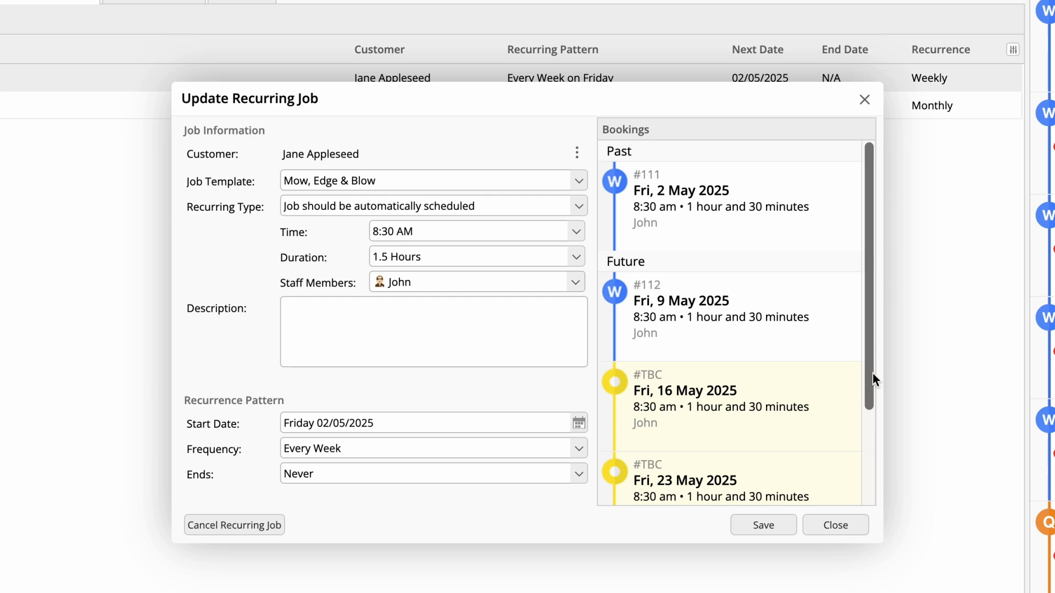
scroll(849, 404, "down", 3)
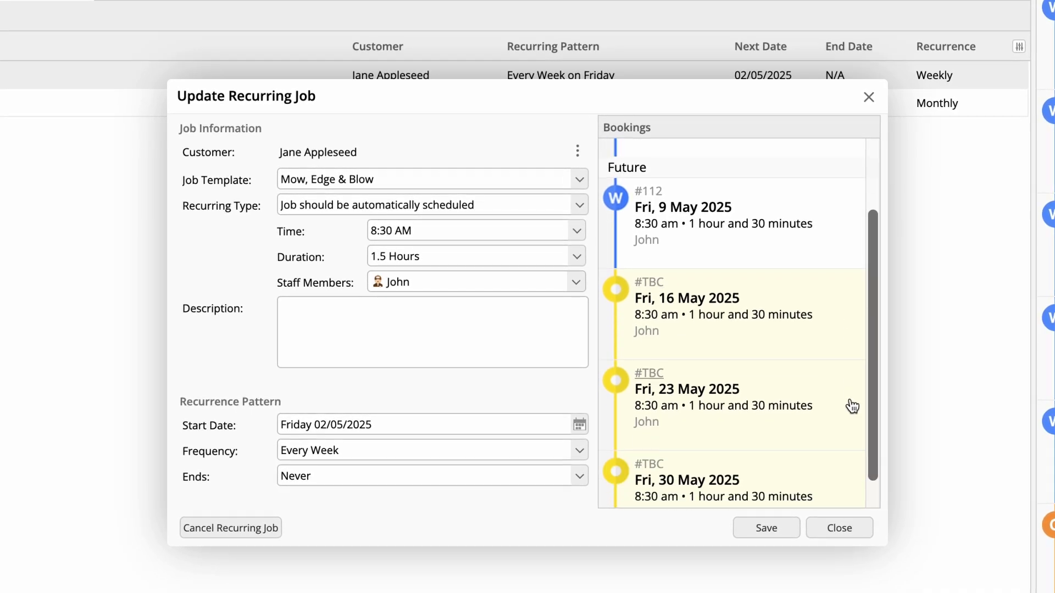
Open the booked termite barrier treatment job #113 and view its recurrence settings
left_click(853, 407)
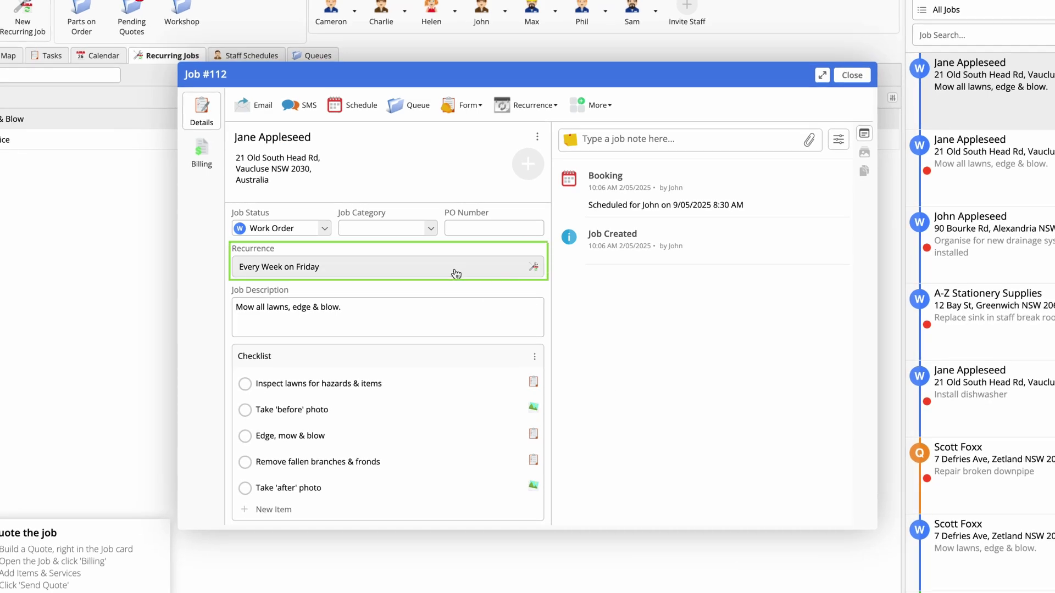
left_click(456, 275)
scroll(741, 337, "down", 1)
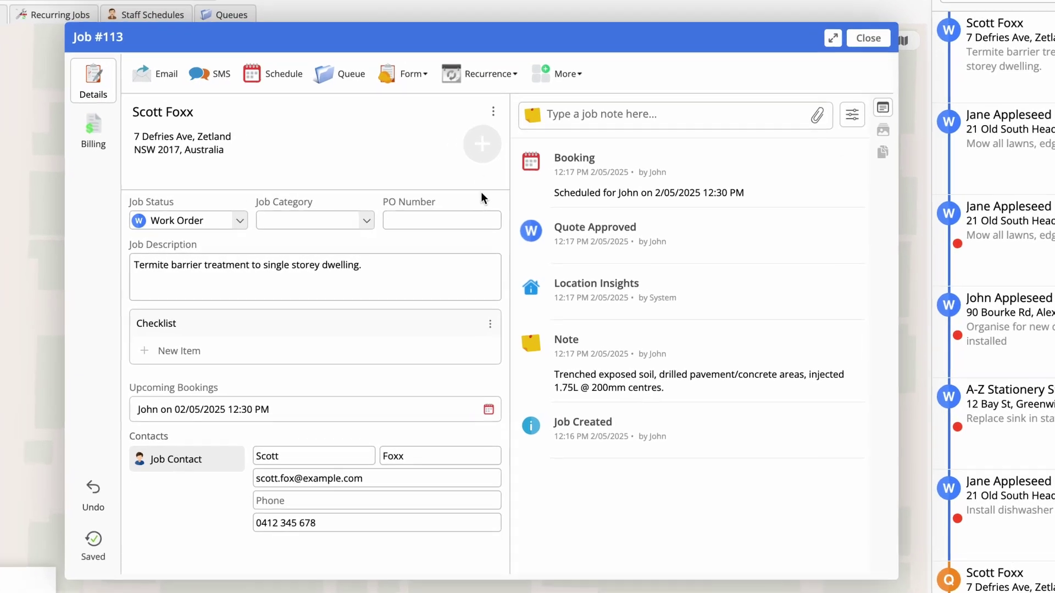
Tag job #113 with the 1 Year Follow-up badge and change its Job Status to Completed
left_click(528, 167)
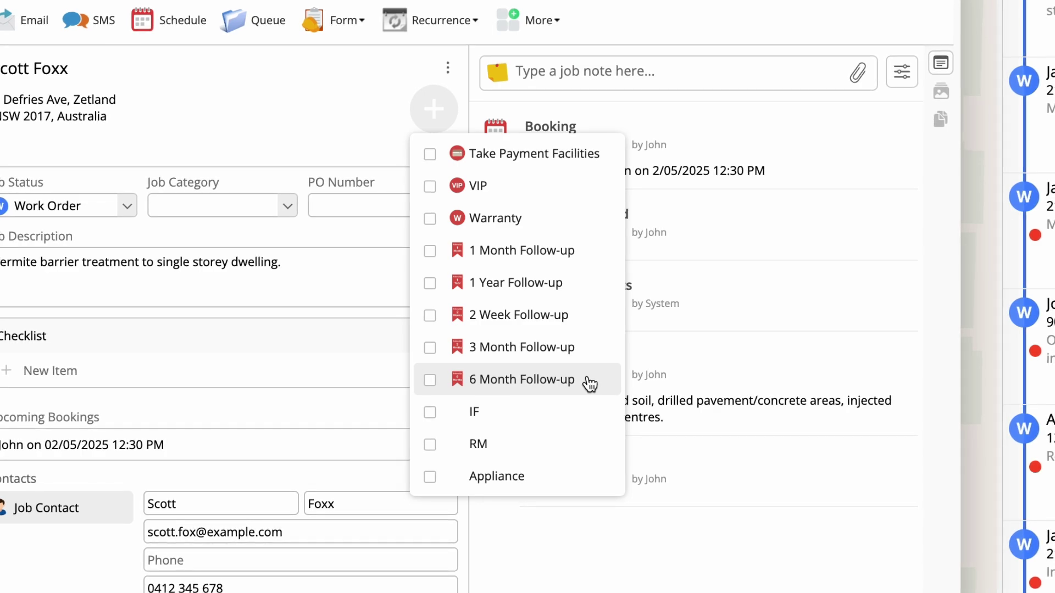
key("Escape")
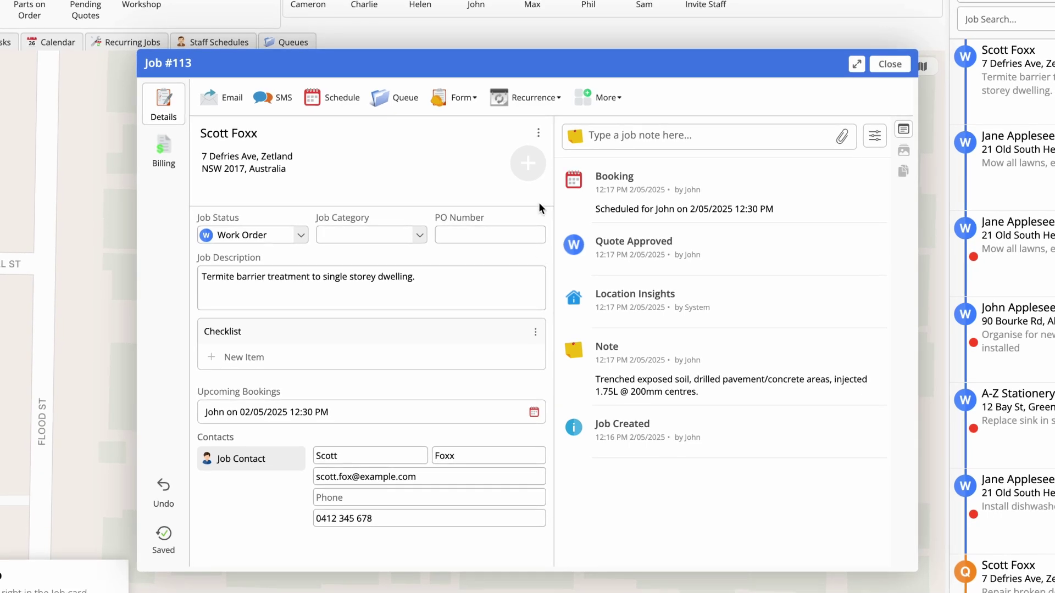
left_click(529, 165)
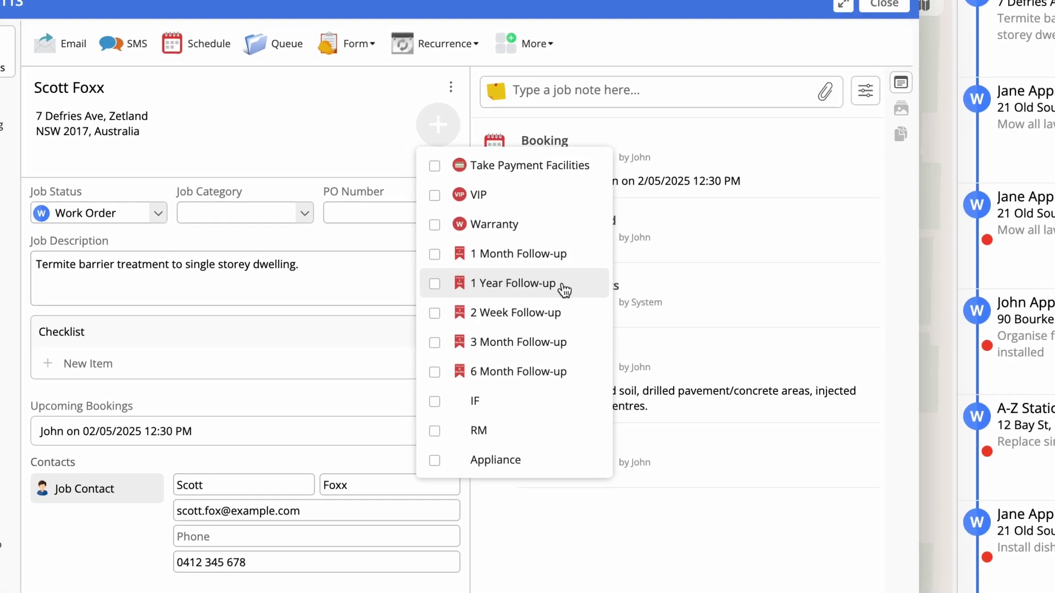
left_click(563, 286)
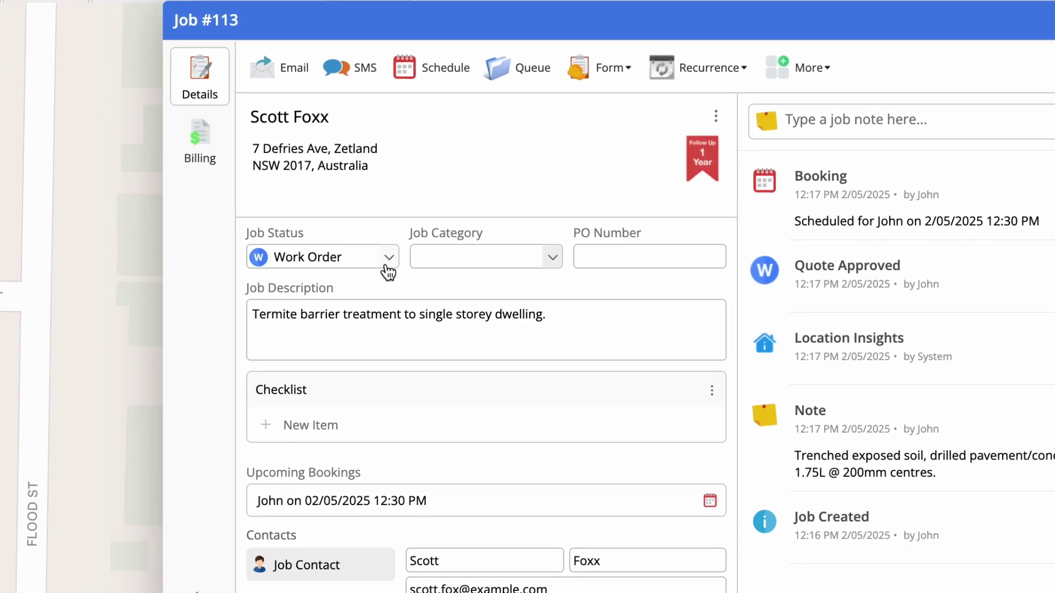
left_click(219, 335)
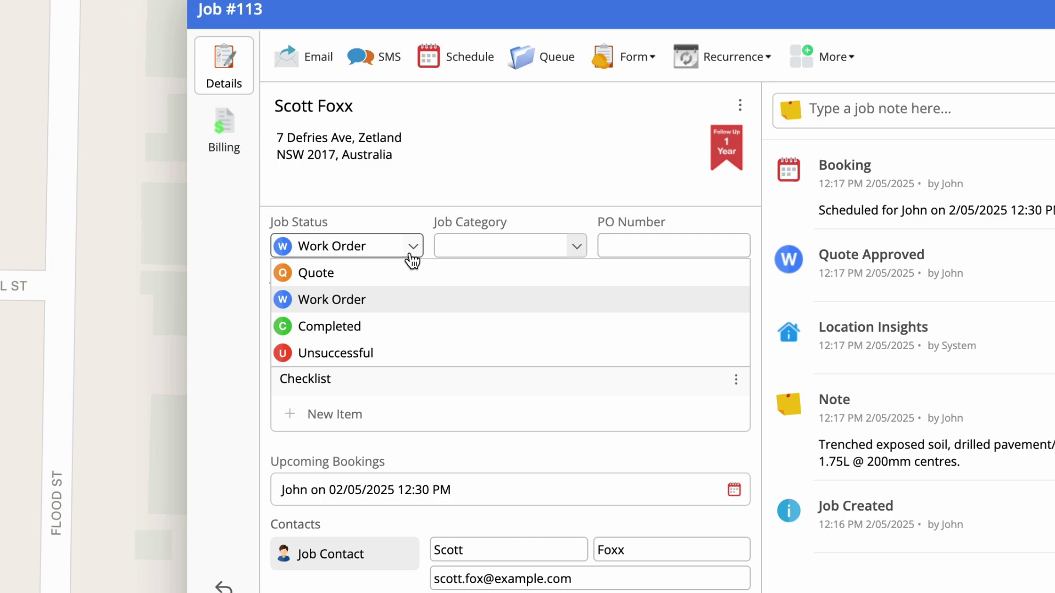
left_click(437, 328)
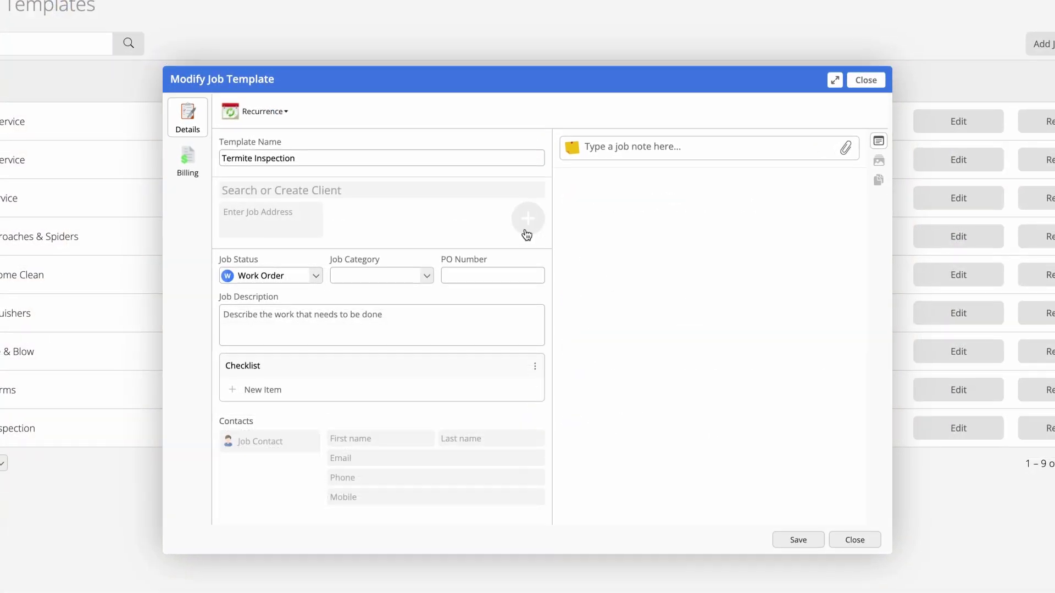
Add the 1 Year Follow-up badge to the Termite Inspection template and save it
left_click(528, 218)
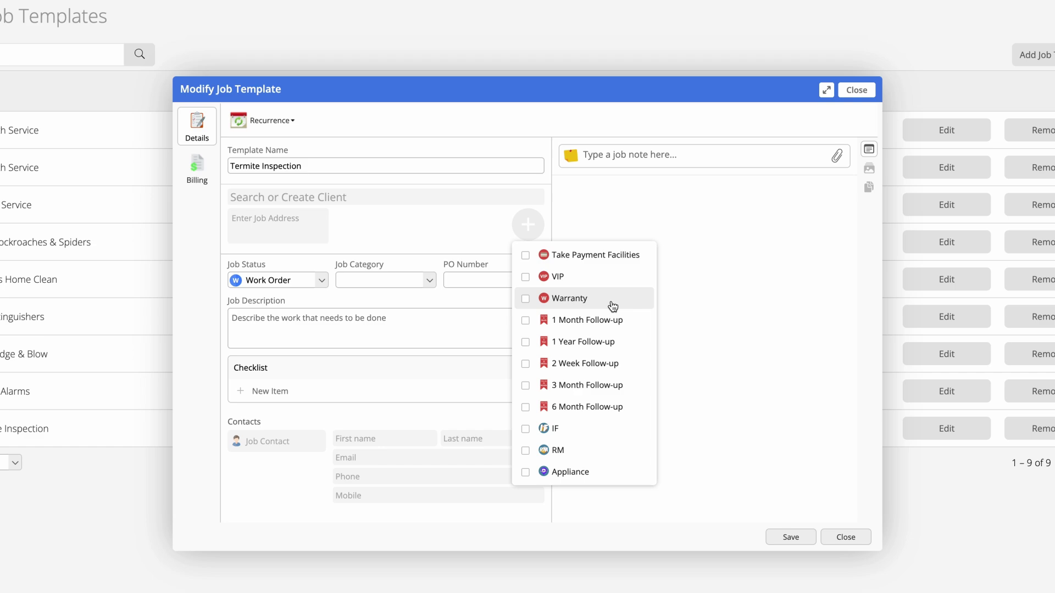
left_click(612, 342)
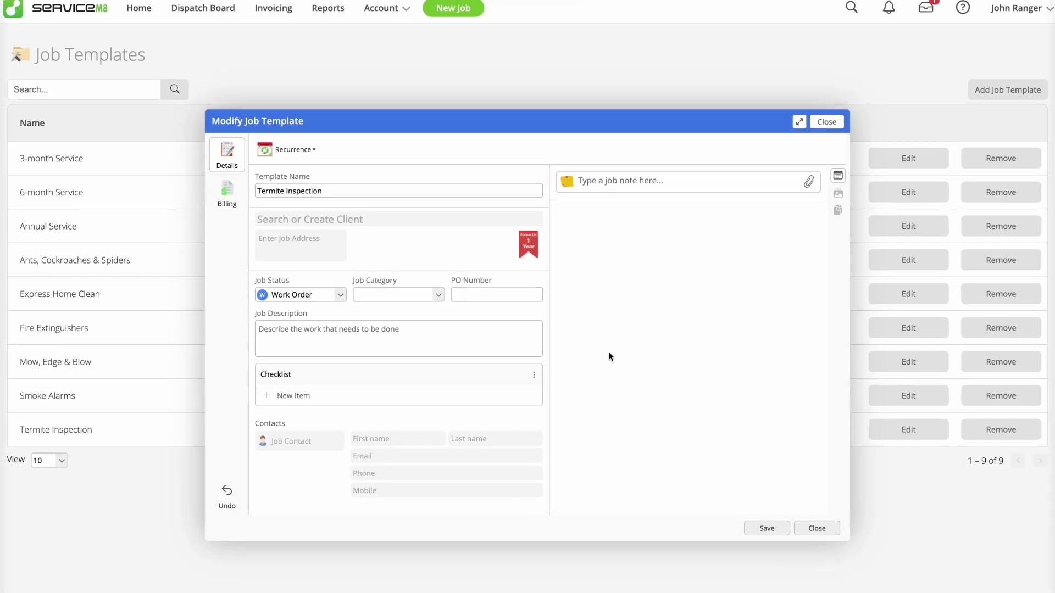
left_click(767, 528)
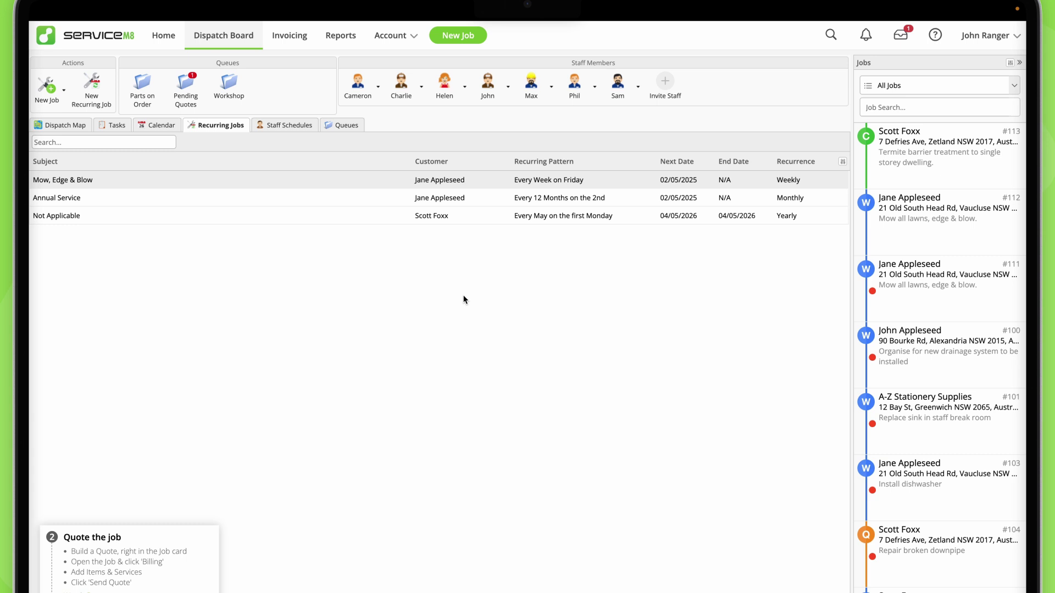
Open the Not Applicable yearly follow-up recurring job, then view the job's Badges on the phone
double_click(298, 219)
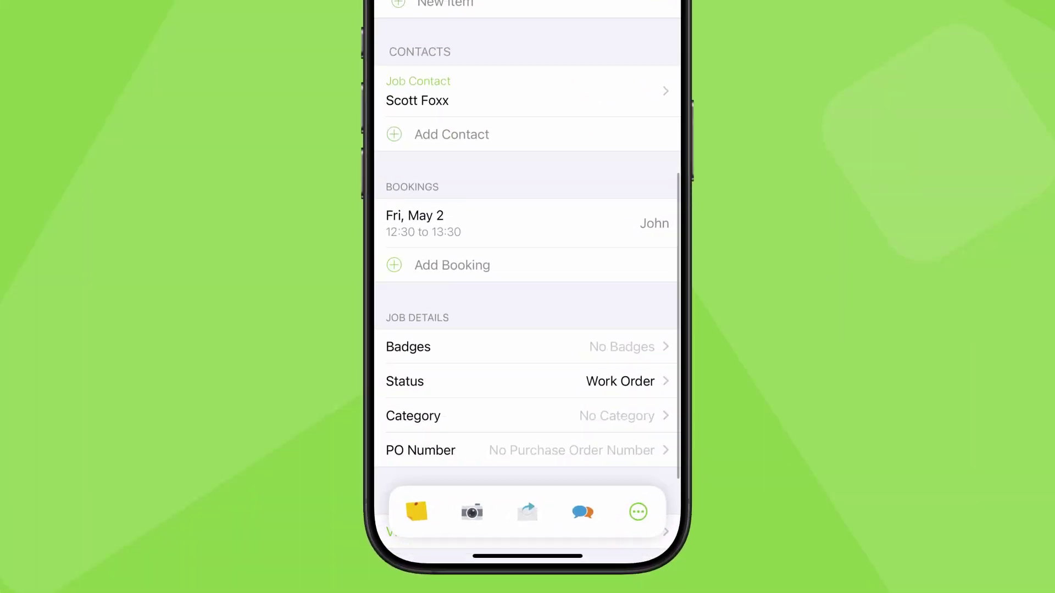
left_click(485, 346)
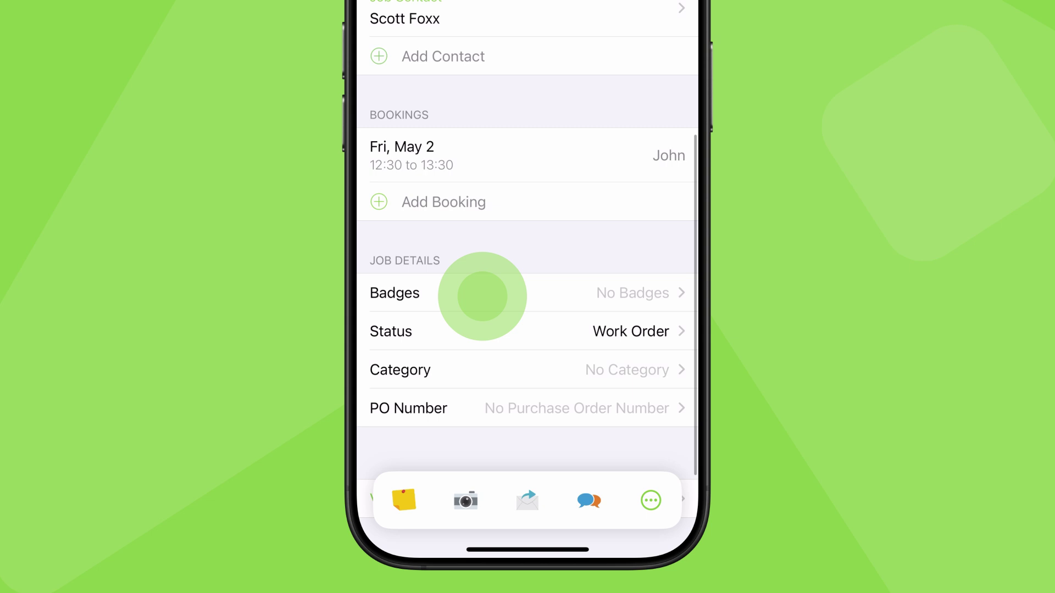